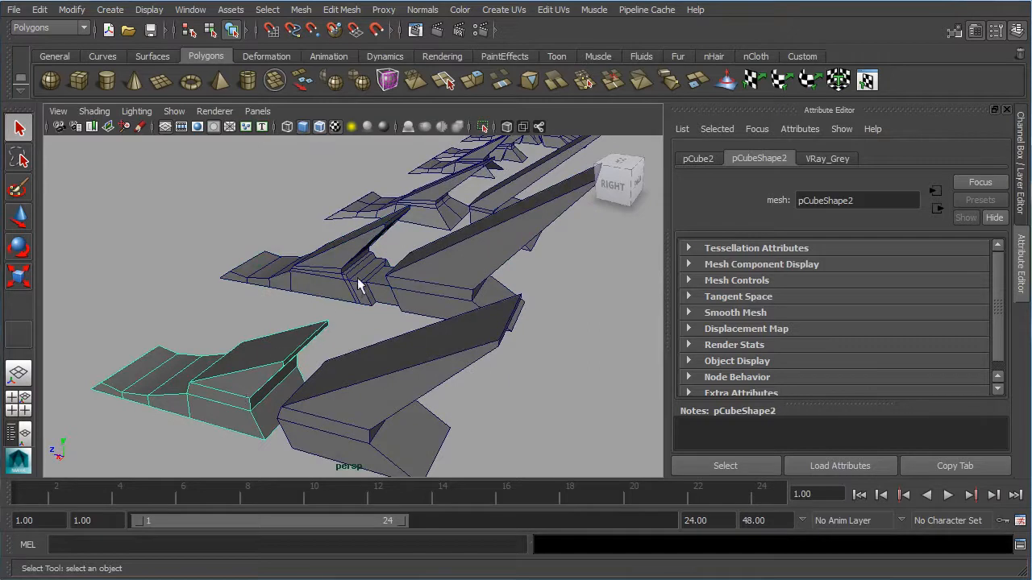
Step: Examine the separate support-arm pieces laid out in a row, selecting several of them one after another
middle_click_drag(456, 295, 216, 401, "alt")
mouse_move(293, 348)
left_mouse_down("alt")
mouse_move(355, 359)
mouse_move(227, 331)
mouse_move(225, 346)
mouse_move(314, 389)
mouse_move(295, 330)
left_mouse_up("alt")
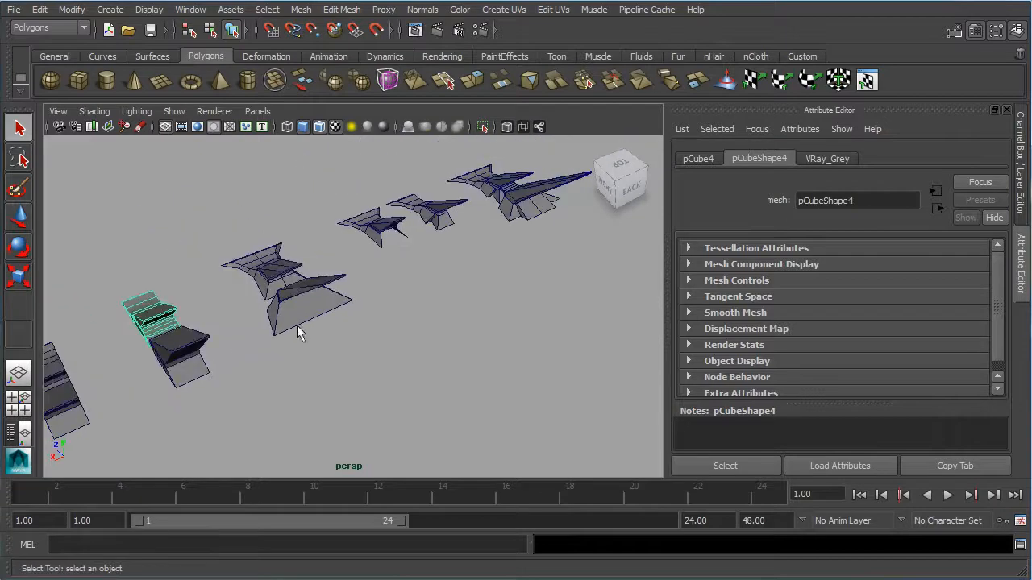
left_click(291, 307)
left_click(259, 276)
left_click_drag(204, 384, 270, 341, "alt")
left_click(246, 324)
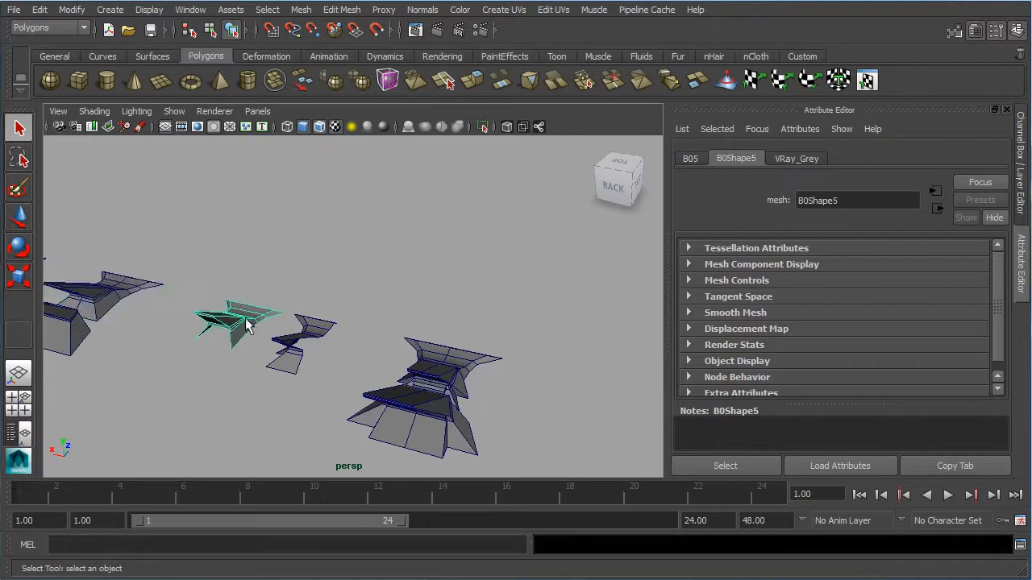
left_click(321, 334)
middle_click_drag(322, 342, 261, 289, "alt")
middle_click_drag(369, 398, 281, 393, "alt")
left_click(272, 386)
left_click_drag(425, 403, 352, 410, "alt")
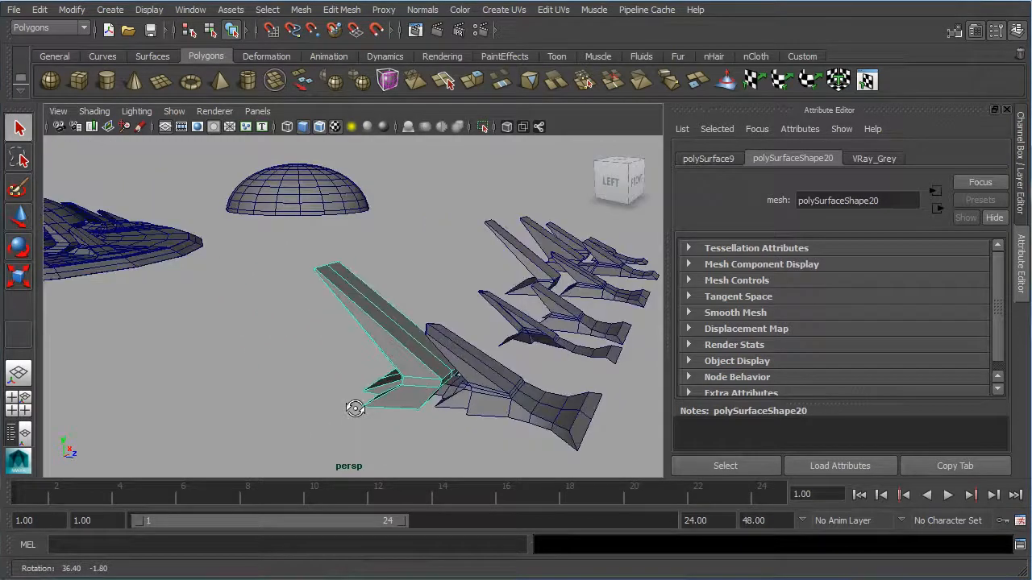
middle_click_drag(522, 443, 437, 377, "alt")
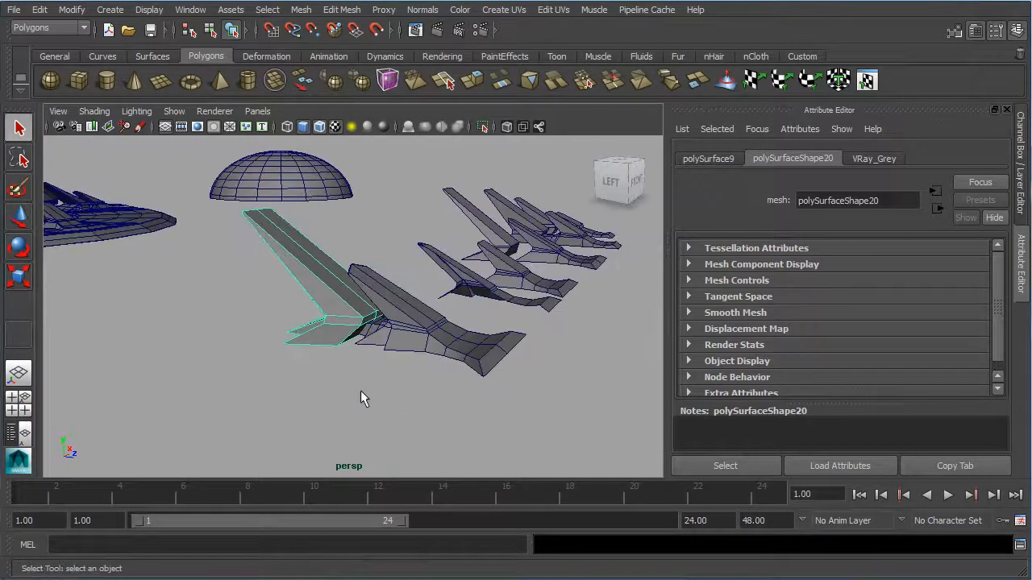
left_click(362, 389)
Step: Examine the assembled bio dome and the separate hemisphere beside it, selecting BioDome_Main and BioDome_Sphere
left_click_drag(453, 393, 394, 396, "alt")
middle_click_drag(511, 409, 446, 447, "alt")
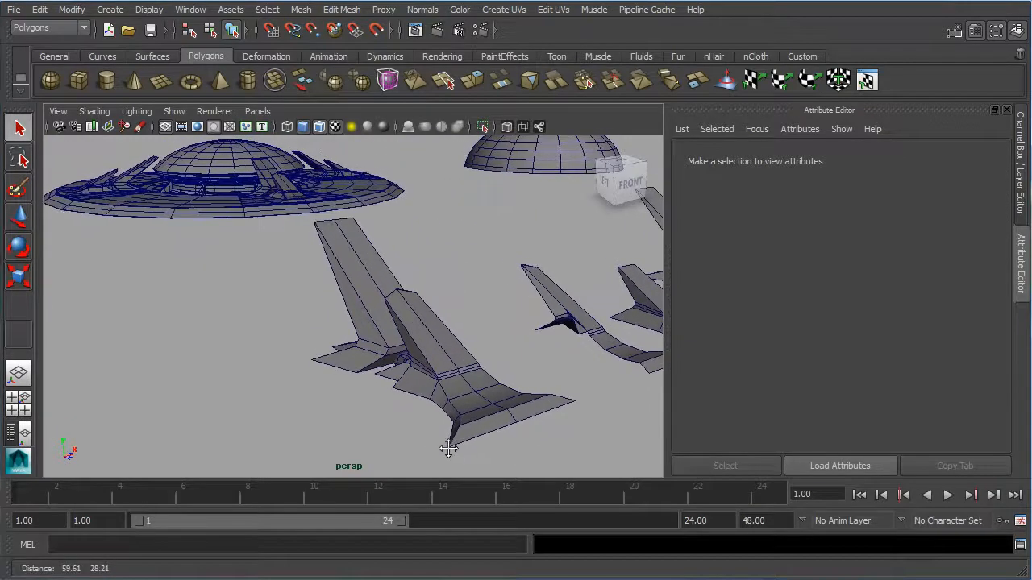
middle_click_drag(301, 333, 383, 359, "alt")
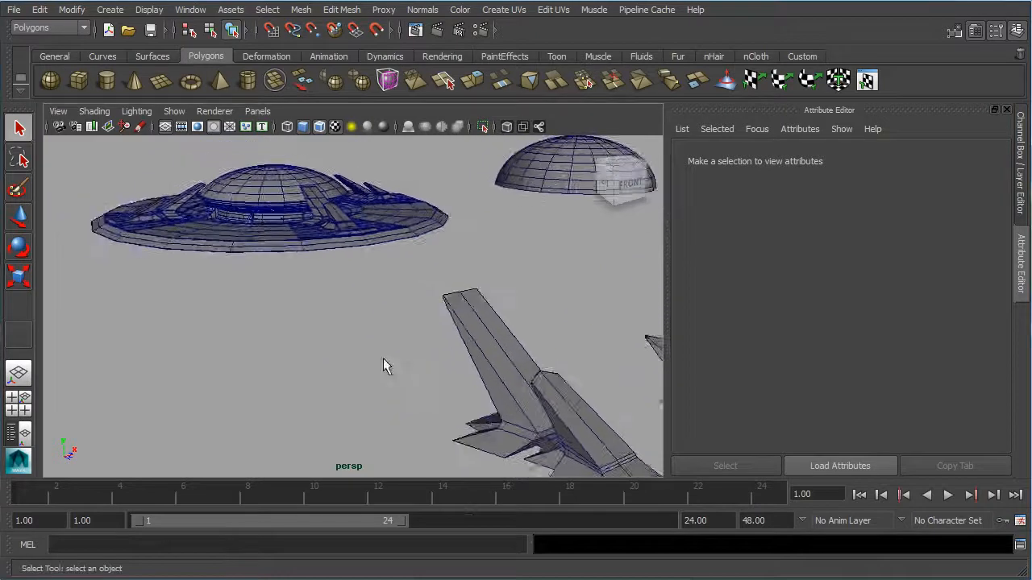
scroll(383, 358, "down", 8)
middle_click_drag(287, 350, 304, 388, "alt")
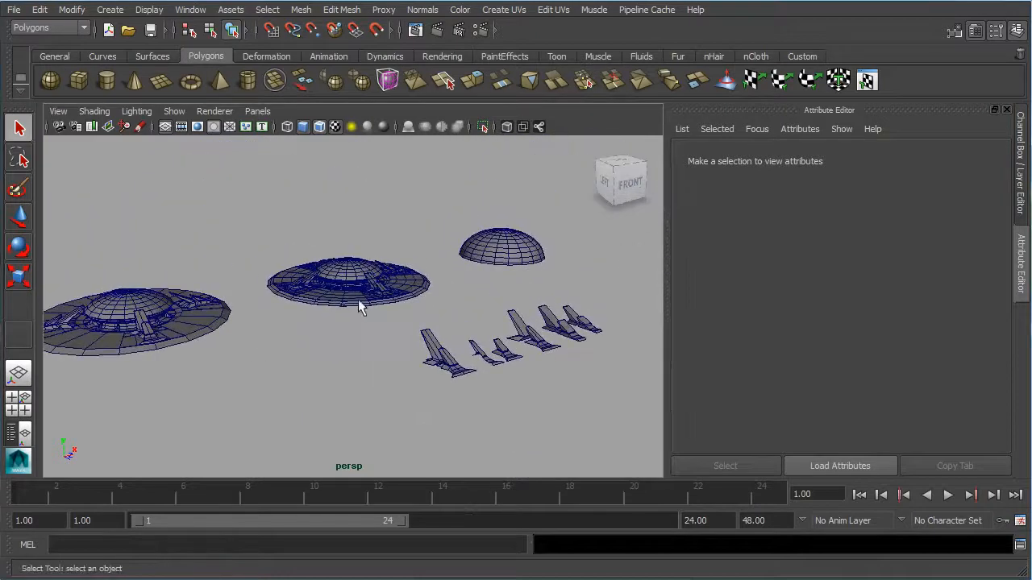
left_click(361, 273)
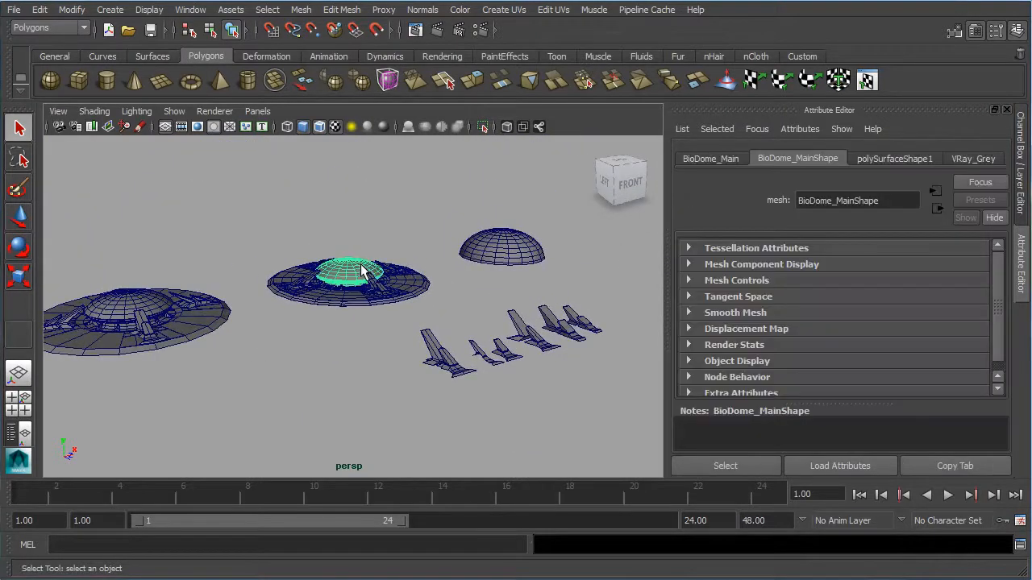
key("f")
left_click_drag(422, 325, 583, 253, "alt")
left_click(565, 296)
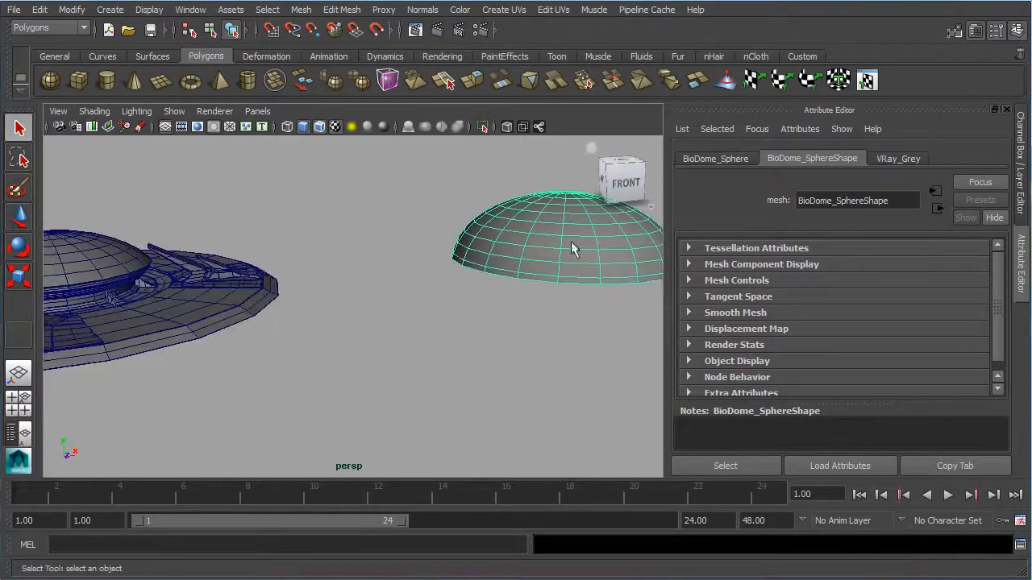
middle_click_drag(500, 295, 556, 331, "alt")
Step: Examine the recessed wall, brackets and stepped bands beneath the assembled dome's rim close up
middle_click_drag(178, 350, 594, 346, "alt")
middle_click_drag(242, 344, 378, 295, "alt")
scroll(330, 369, "up", 5)
middle_click_drag(345, 375, 273, 357, "alt")
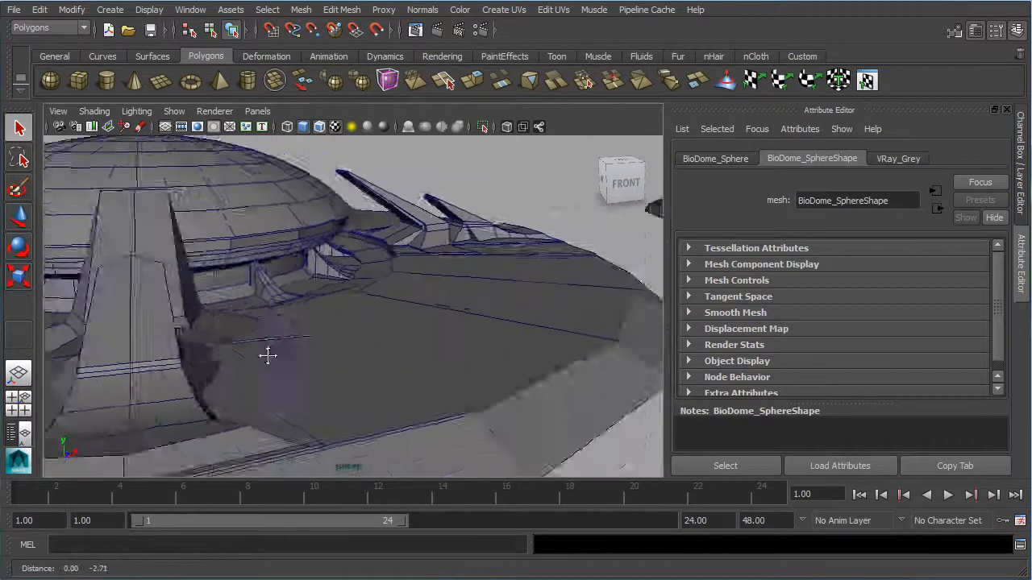
scroll(273, 360, "up", 4)
middle_click_drag(268, 275, 282, 339, "alt")
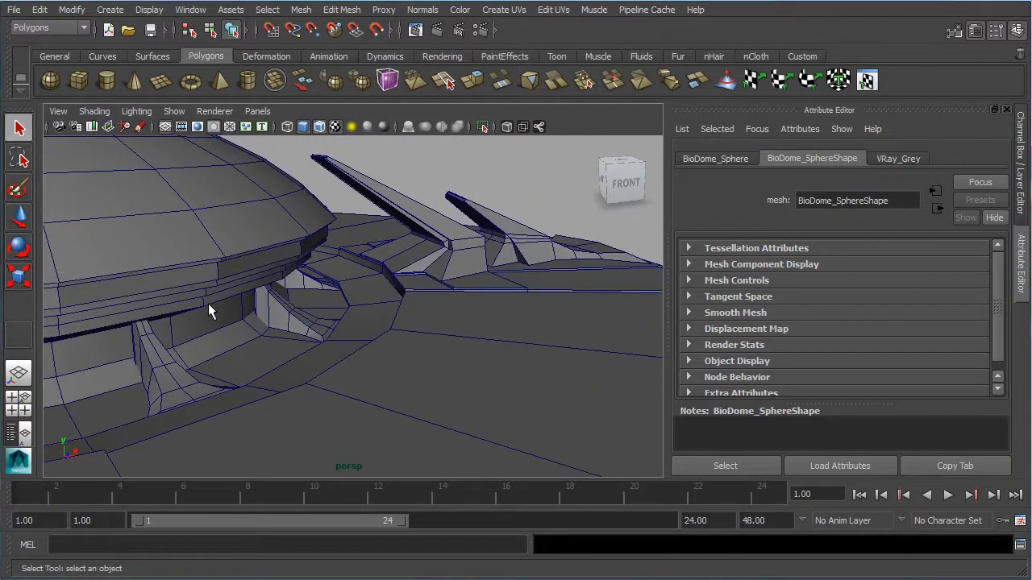
middle_click_drag(515, 299, 305, 322, "alt")
scroll(305, 323, "down", 2)
middle_click_drag(474, 306, 72, 317, "alt")
scroll(541, 304, "up", 5)
mouse_move(465, 279)
middle_mouse_down("alt")
mouse_move(454, 276)
mouse_move(457, 293)
middle_mouse_up("alt")
scroll(380, 292, "up", 3)
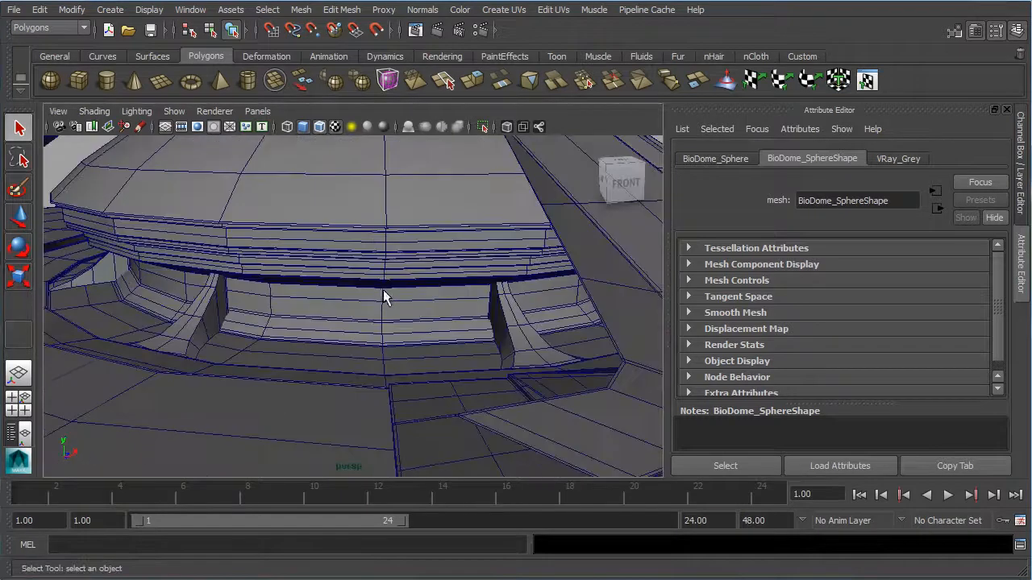
middle_click_drag(377, 289, 383, 313, "alt")
scroll(369, 300, "up", 6)
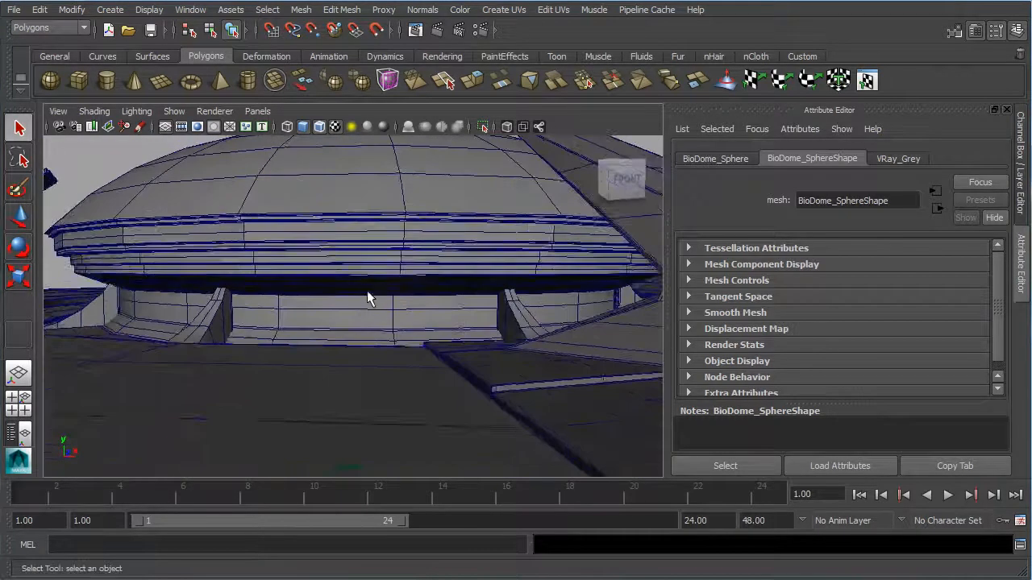
scroll(371, 295, "up", 4)
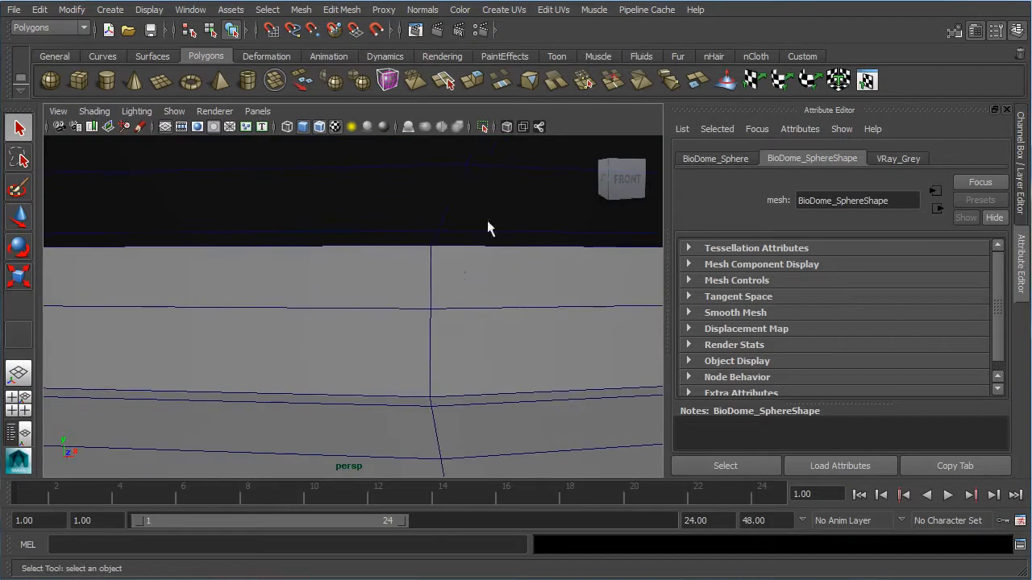
Step: Compare the smooth preview of BioDome_Main with its unsmoothed mesh at the recessed wall's upper edge
key("1")
left_click(453, 378)
key("3")
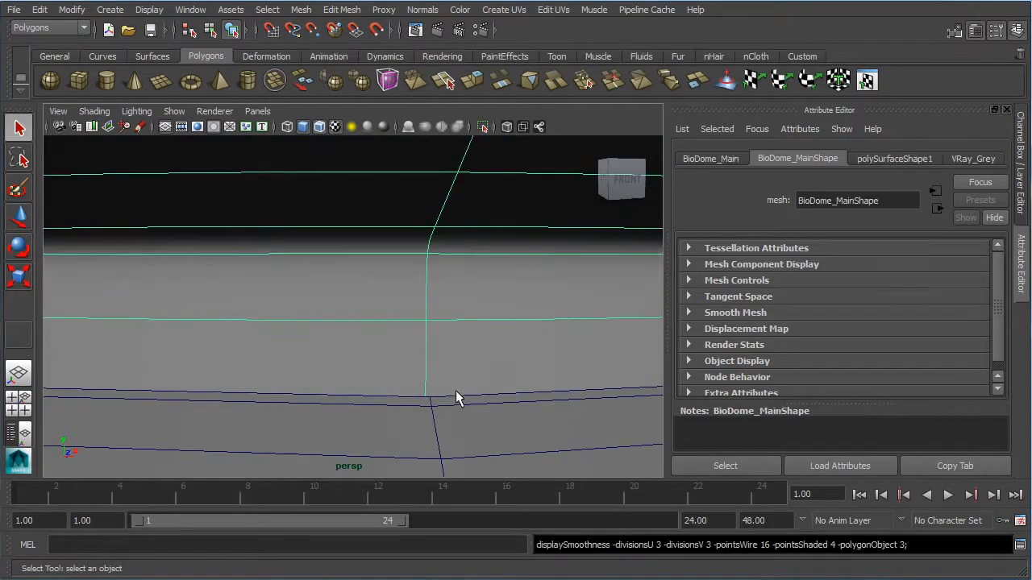
key("1")
key("3")
key("1")
Step: Compare the smoothed and unsmoothed display of the stepped bands around the dome's rim, ending unsmoothed with nothing selected
middle_click_drag(516, 285, 502, 348, "alt")
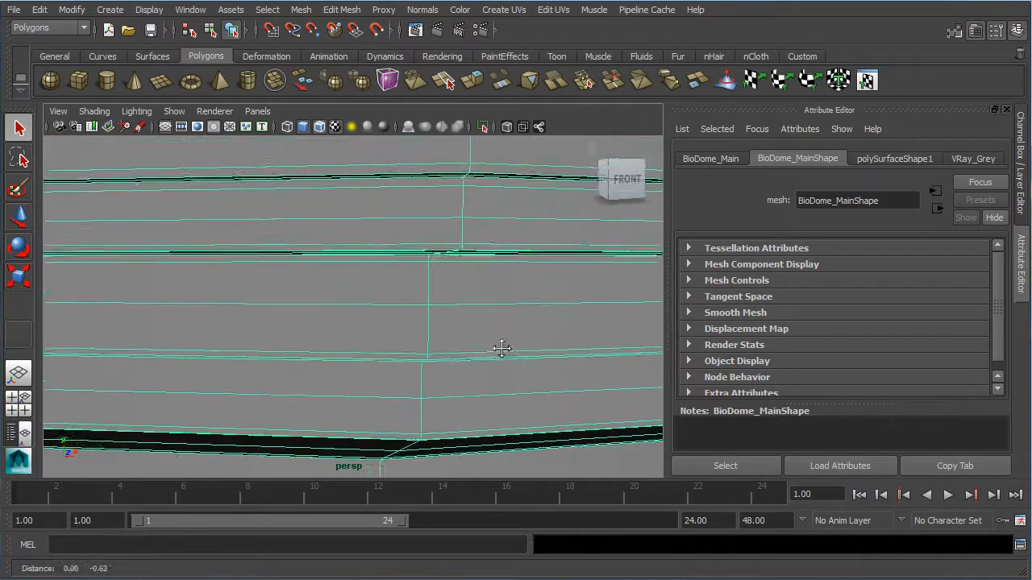
left_click_drag(476, 352, 534, 347, "alt")
middle_click_drag(534, 347, 472, 373, "alt")
key("3")
key("1")
key("3")
key("1")
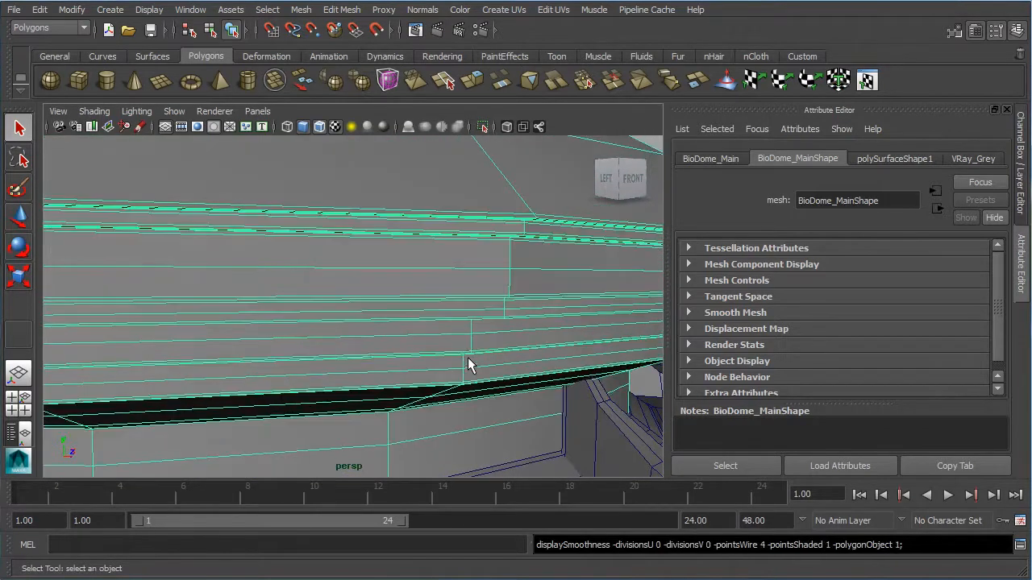
scroll(468, 357, "down", 10)
left_click(520, 381)
Step: Inspect the UV layouts of the central dome and its surrounding disc in the UV Texture Editor
left_click_drag(530, 355, 431, 384, "alt")
scroll(457, 366, "down", 8)
middle_click_drag(431, 385, 438, 350, "alt")
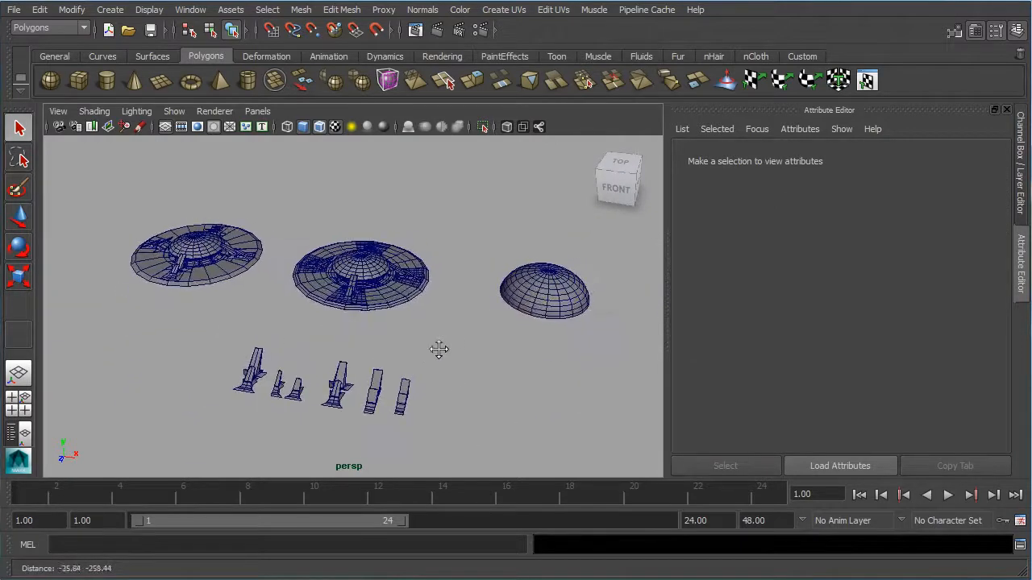
left_click(864, 84)
left_click_drag(239, 35, 816, 90)
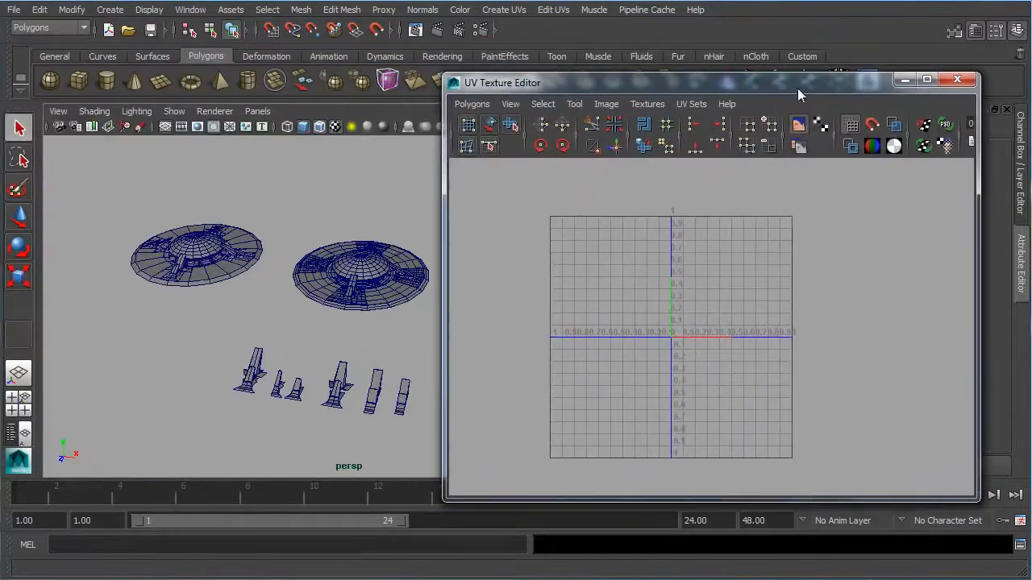
left_click(368, 272)
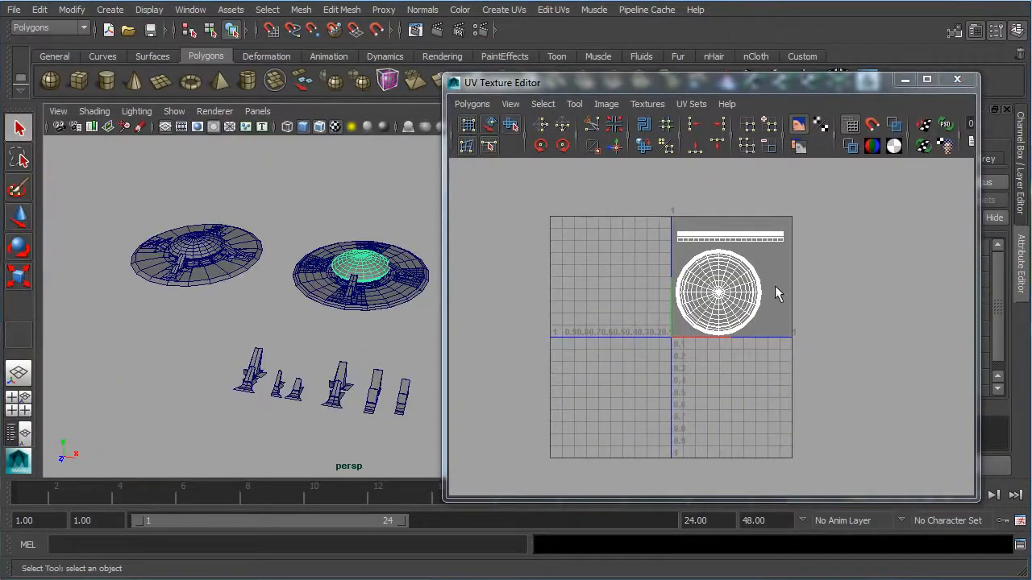
left_click(399, 293)
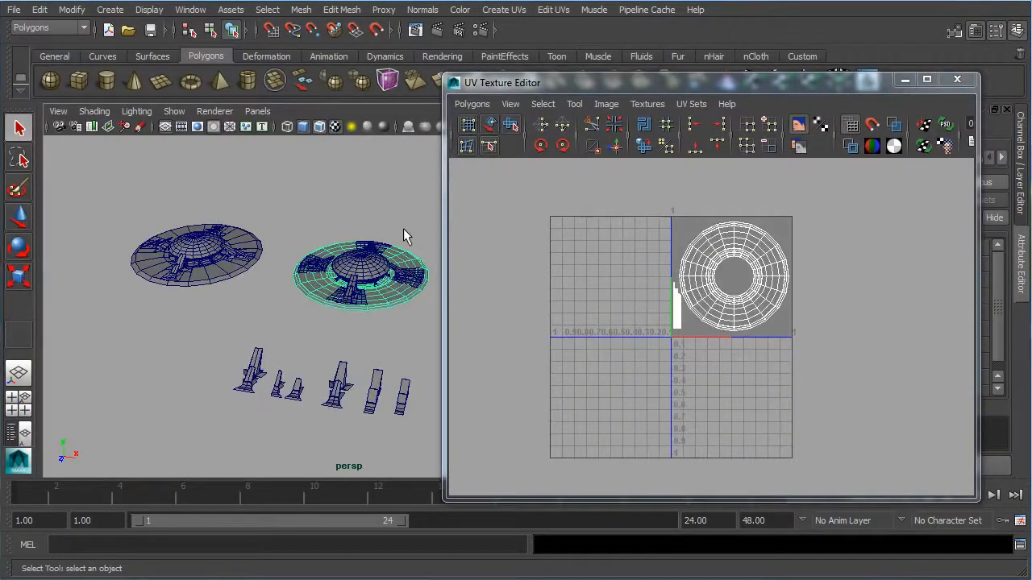
left_click(404, 231)
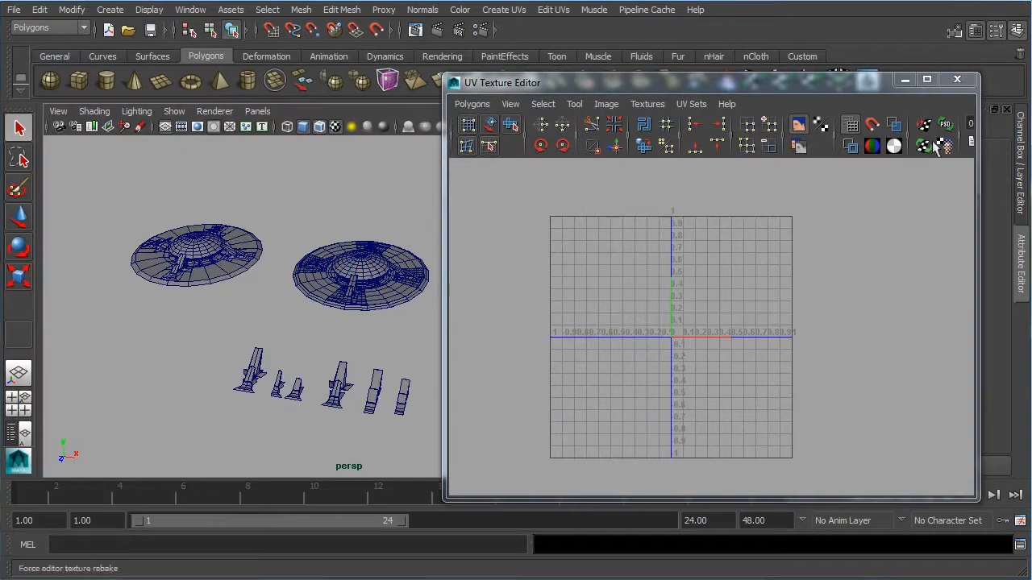
left_click(958, 78)
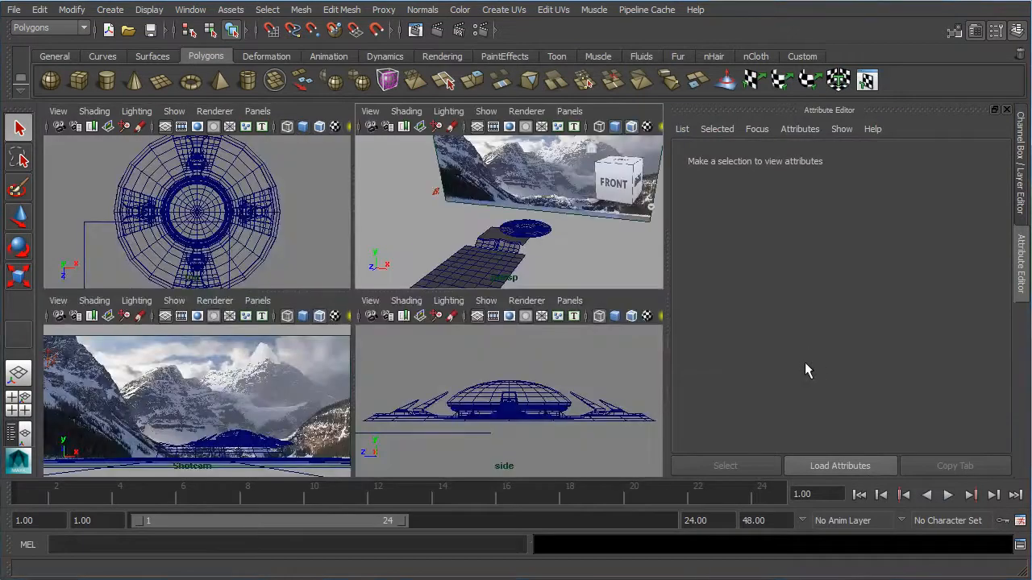
Step: Open the attributes of the image plane attached to the Shotcam camera through its Environment settings
left_click(58, 317)
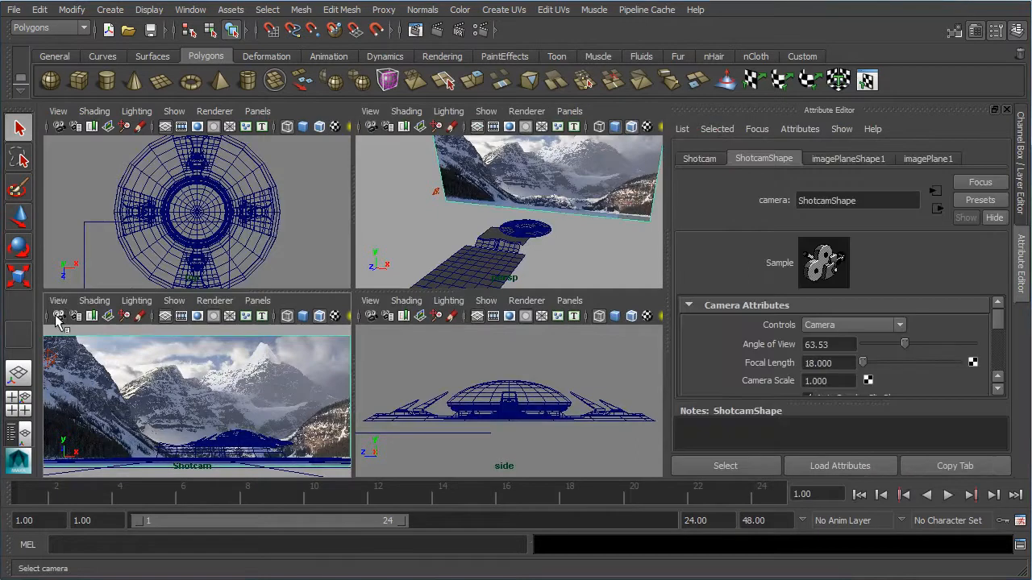
left_click_drag(1003, 325, 1001, 363)
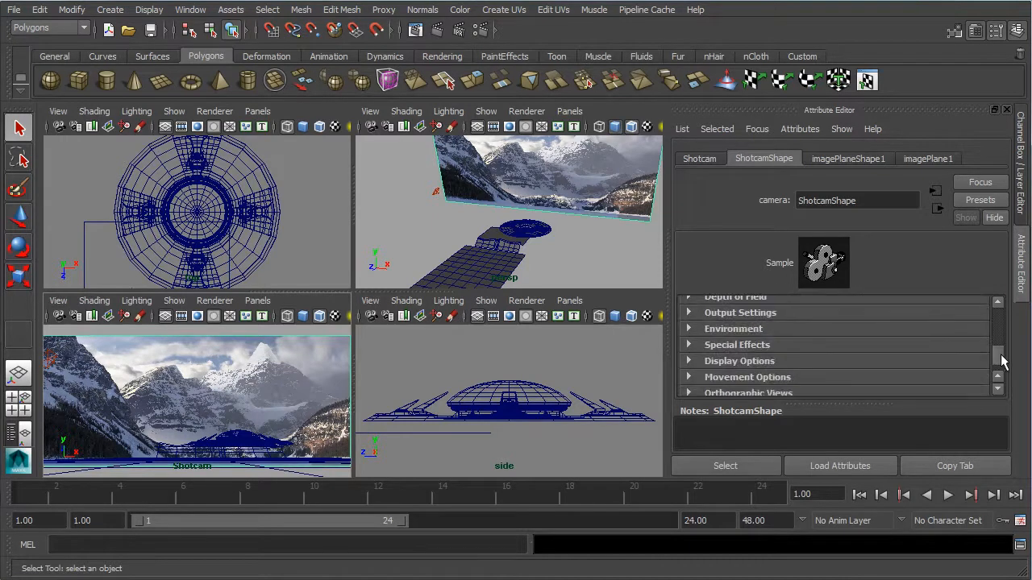
left_click(801, 330)
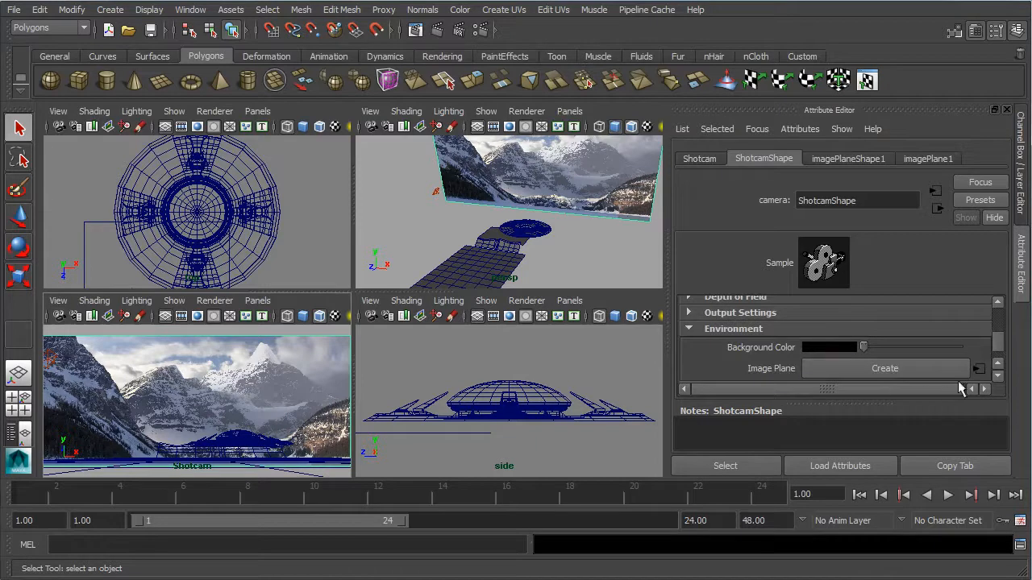
left_click(983, 369)
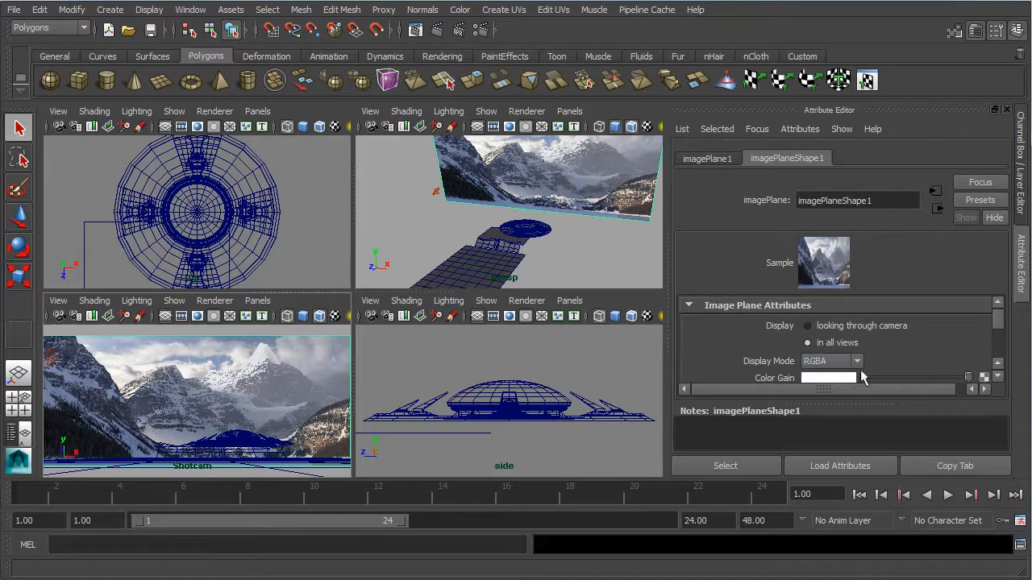
Step: Examine the lake plane and barrier geometry in the perspective view, selecting each in turn
left_click(564, 255)
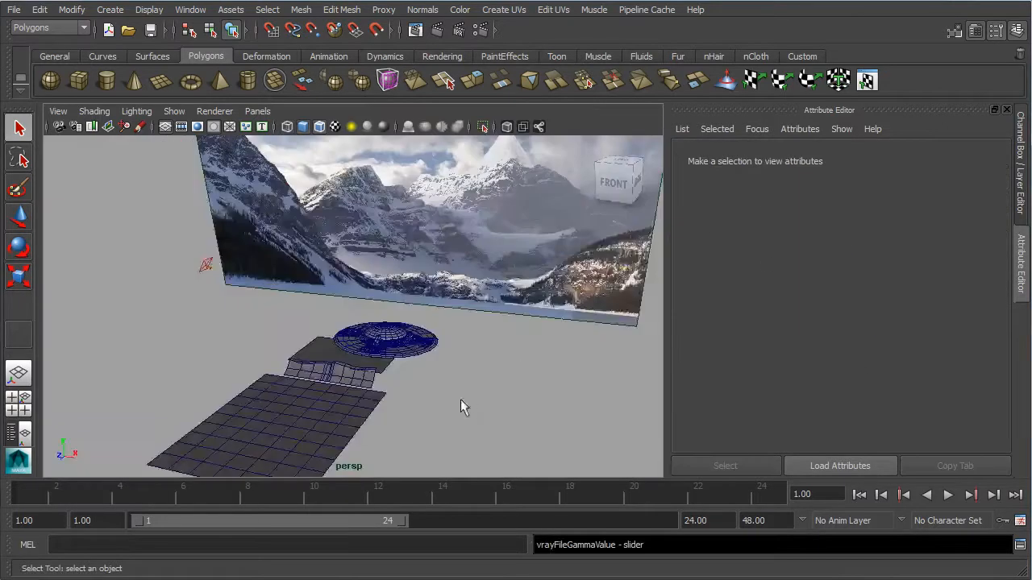
left_click_drag(461, 399, 430, 401, "alt")
middle_click_drag(430, 401, 482, 368, "alt")
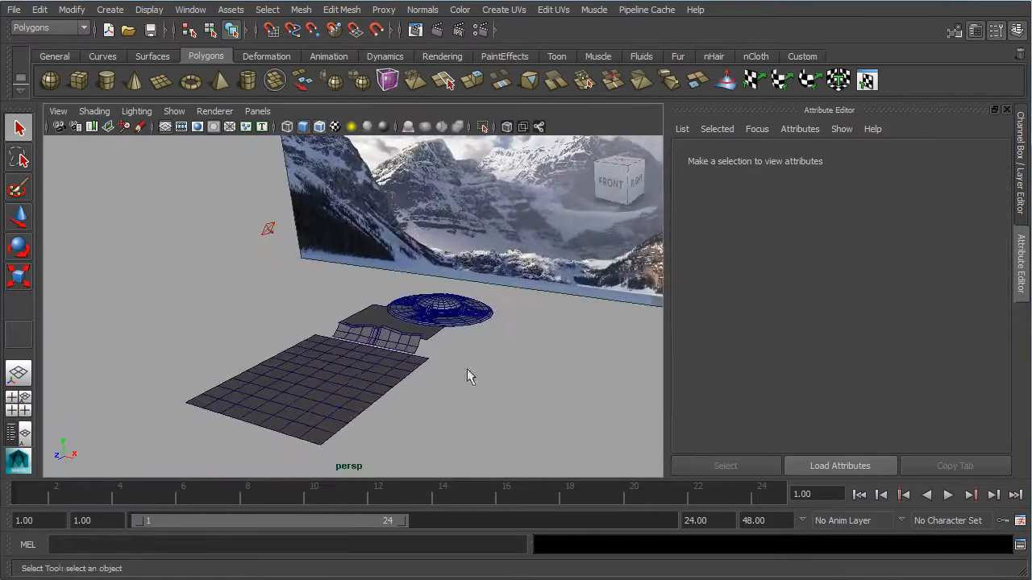
left_click(348, 376)
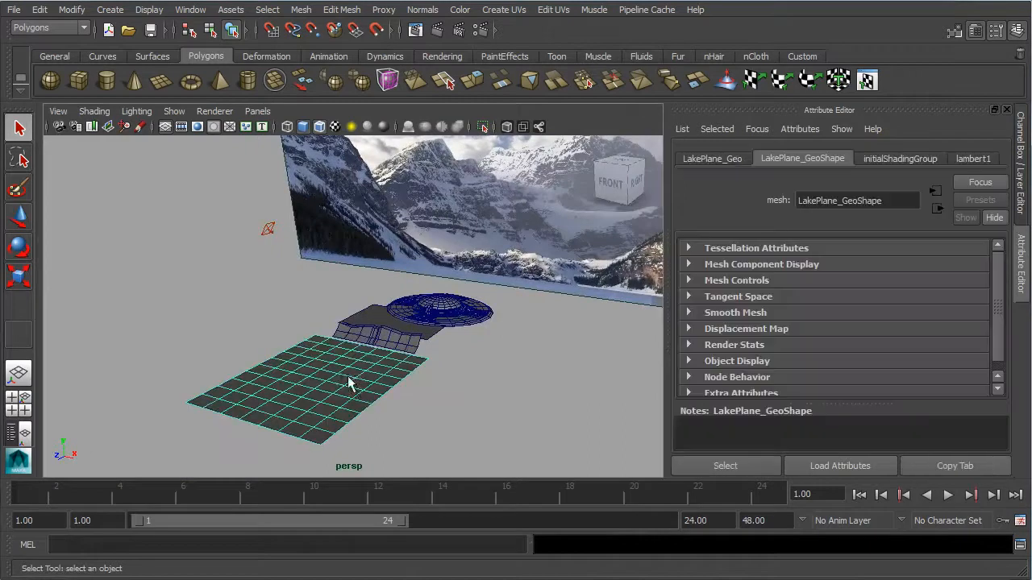
left_click(394, 349)
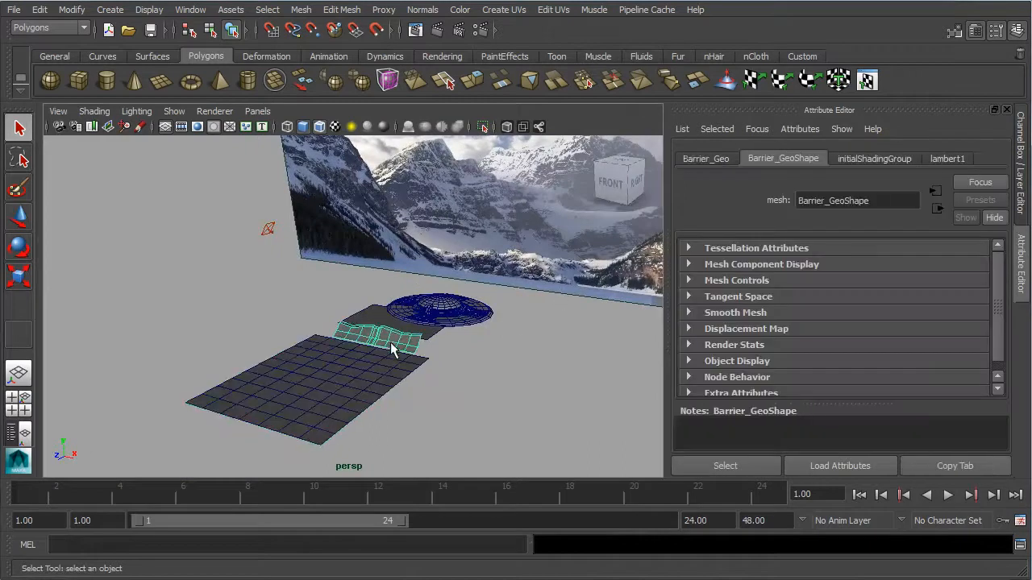
left_click(468, 360)
Step: Open the Hypershade, narrow and move it to uncover the perspective view, and select the main dome
key("space")
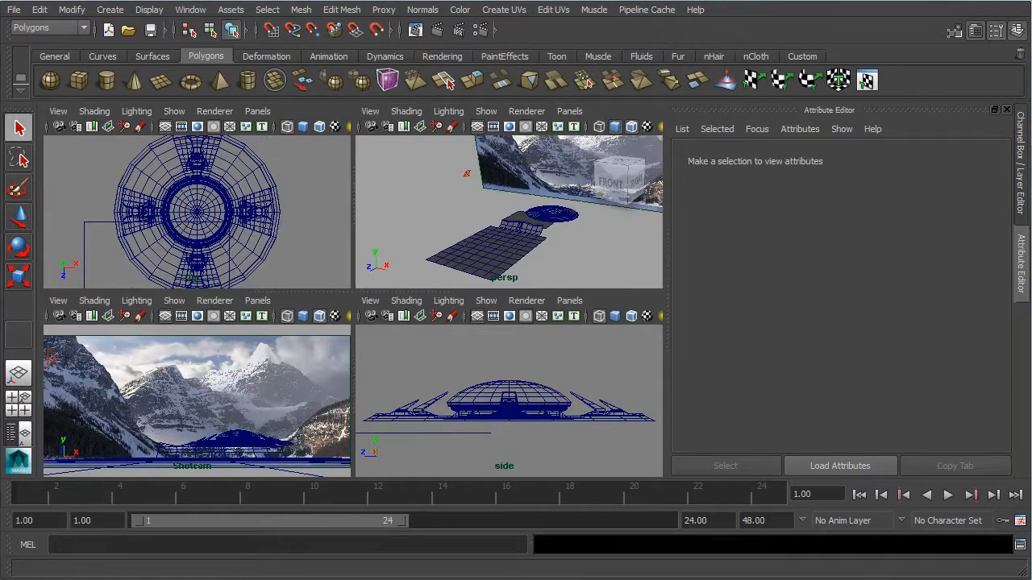
left_click_drag(0, 194, 221, 124)
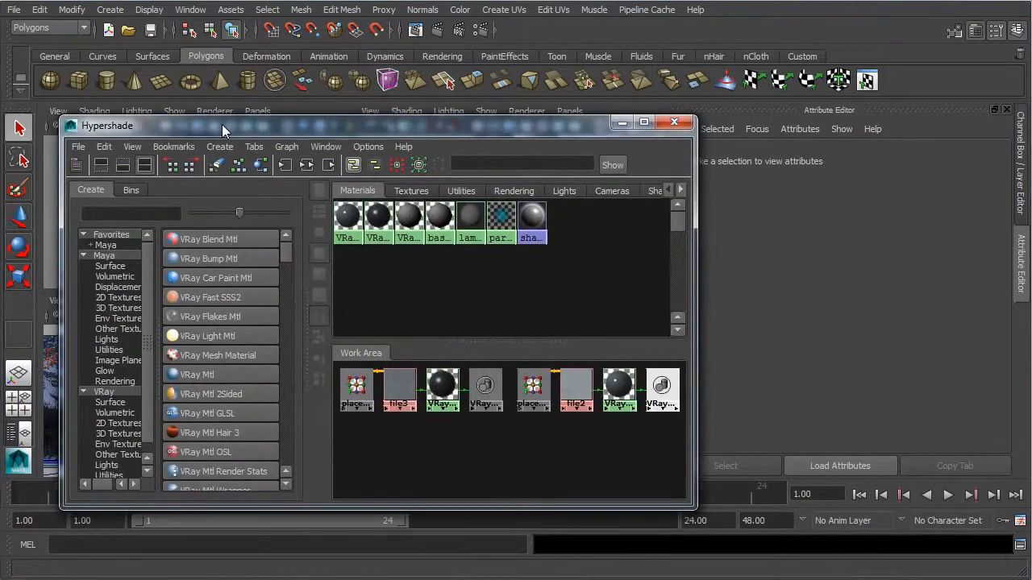
left_click_drag(694, 288, 641, 289)
left_click_drag(500, 122, 304, 98)
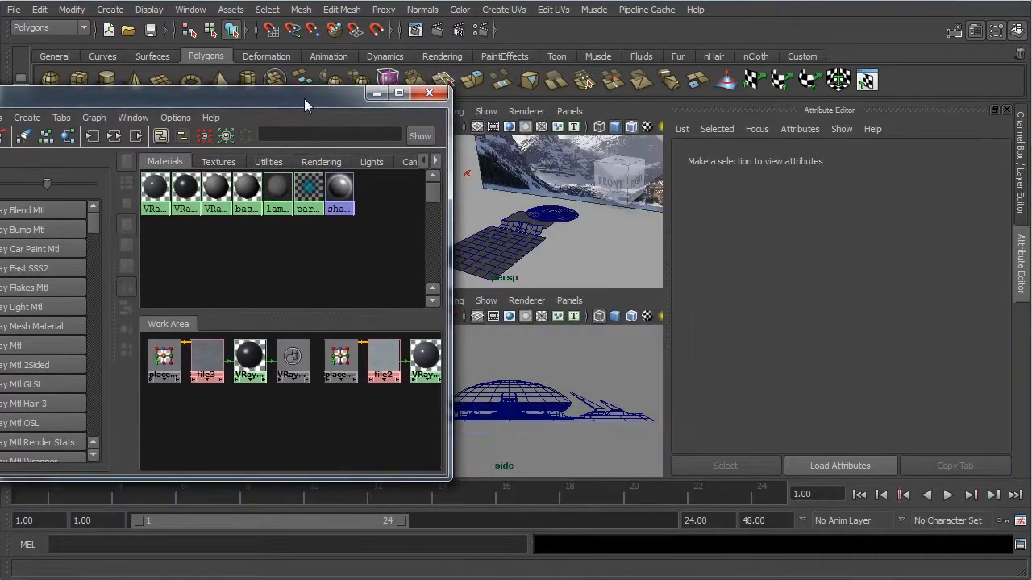
left_click(556, 217)
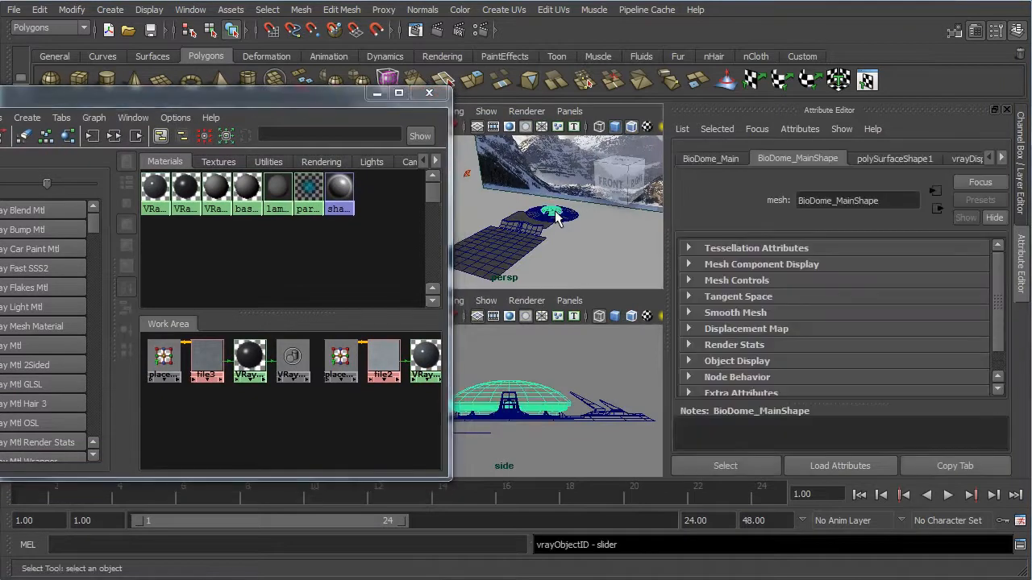
Step: Inspect the VRayMtl3 and VRayMtl4 materials and the file2 texture node in the Hypershade
left_click(426, 361)
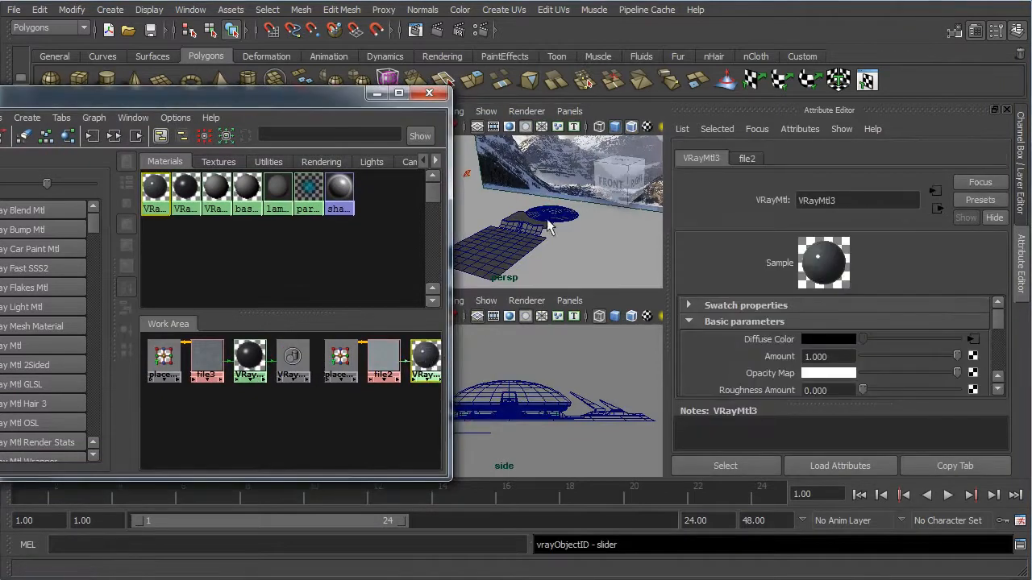
left_click(249, 357)
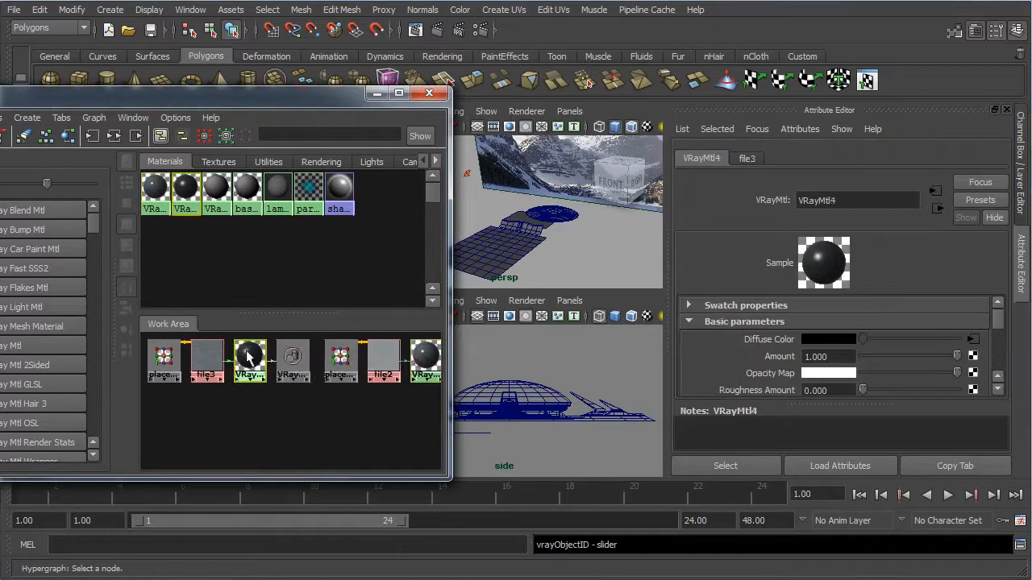
left_click(425, 357)
left_click_drag(322, 102, 483, 100)
left_click(545, 358)
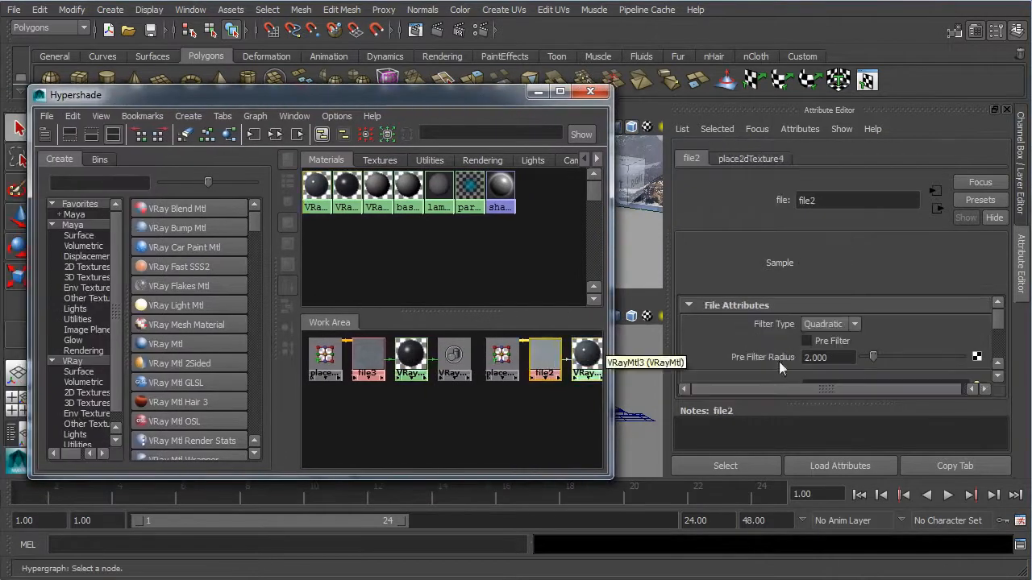
left_click(587, 355)
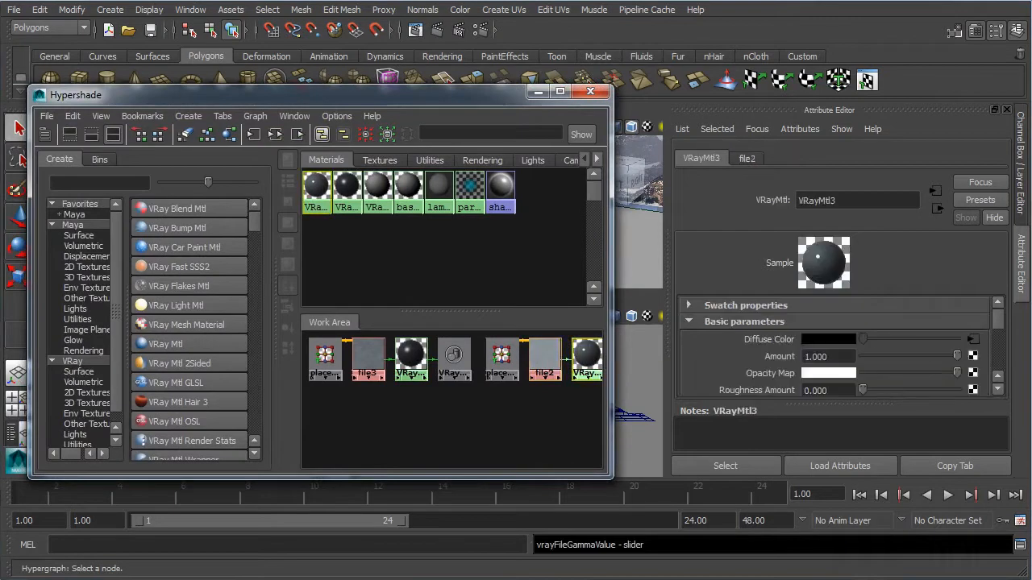
left_click_drag(998, 390, 997, 391)
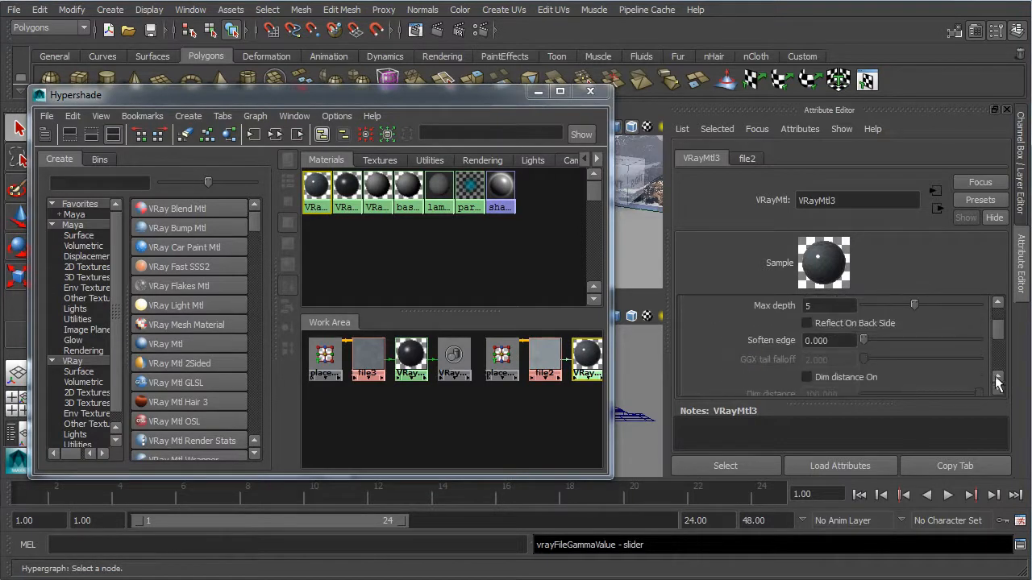
left_click_drag(997, 333, 1000, 308)
Step: Select the VRayMtl4 node, switch to Photoshop and compare the texture_01.jpg and texture_02.jpg images
left_click(409, 356)
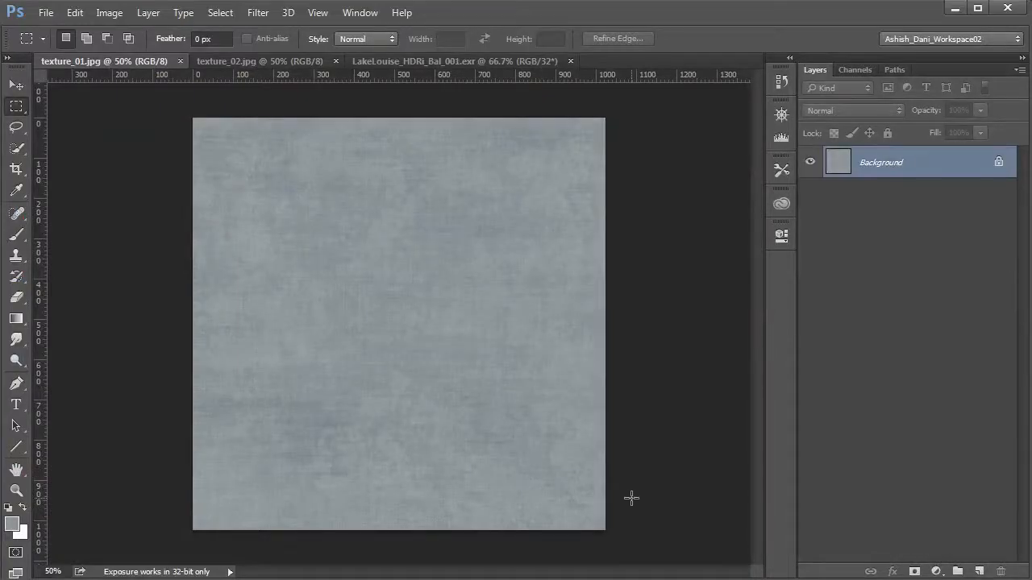
left_click(231, 61)
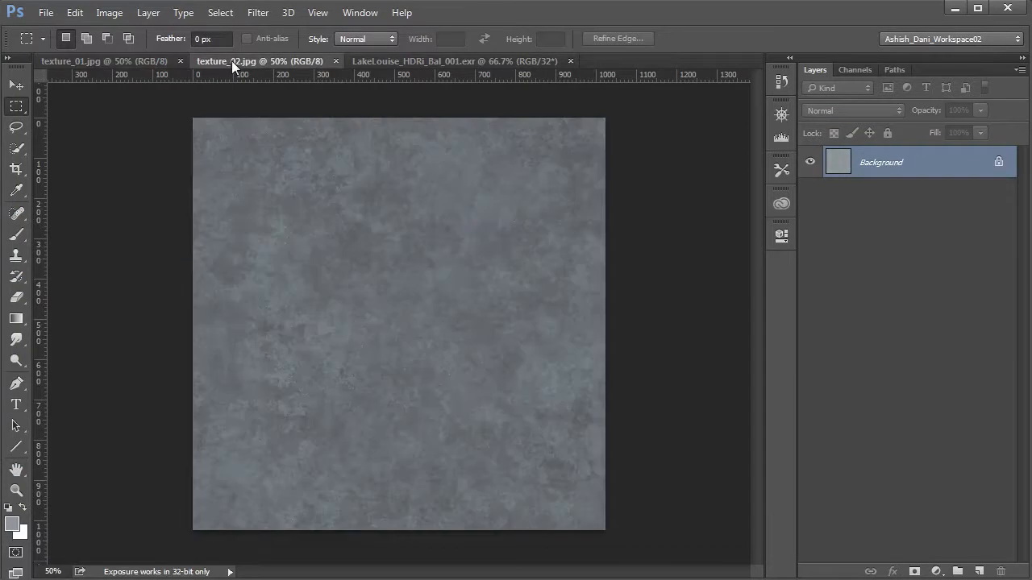
left_click(143, 62)
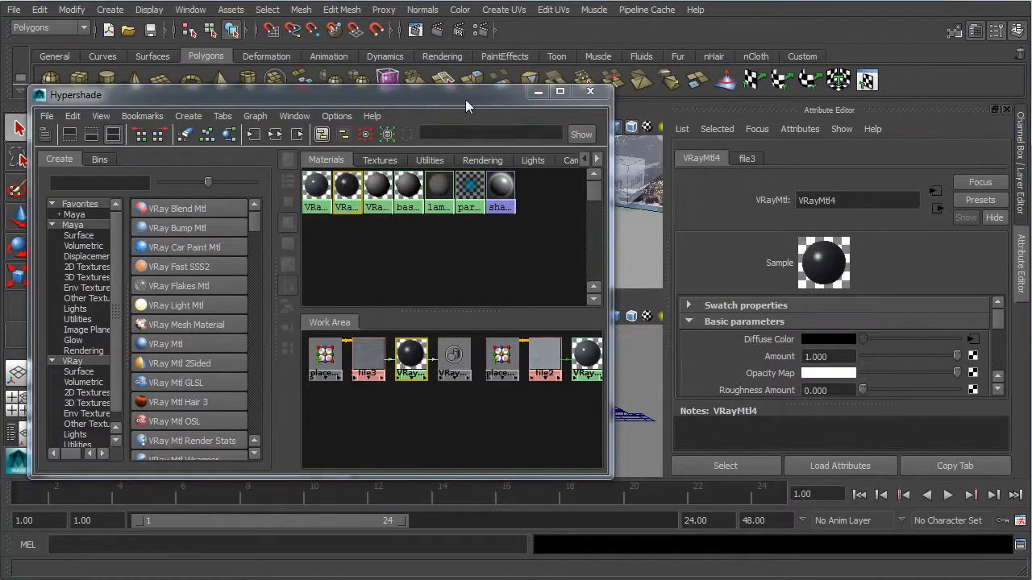
Step: Back in Maya, minimize the Hypershade, select the V-Ray dome light and show it closer in an enlarged perspective view
left_click(537, 91)
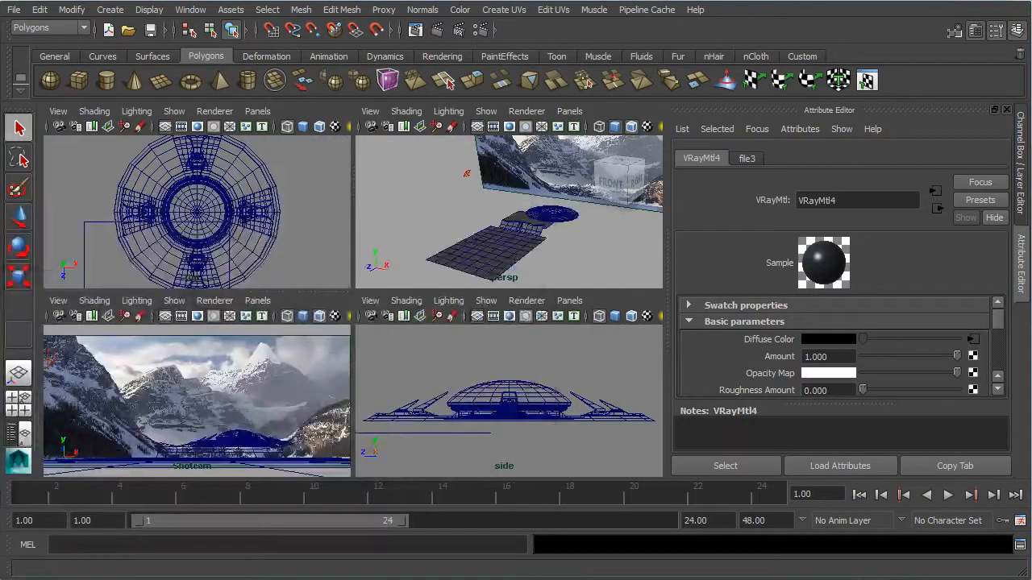
left_click(564, 258)
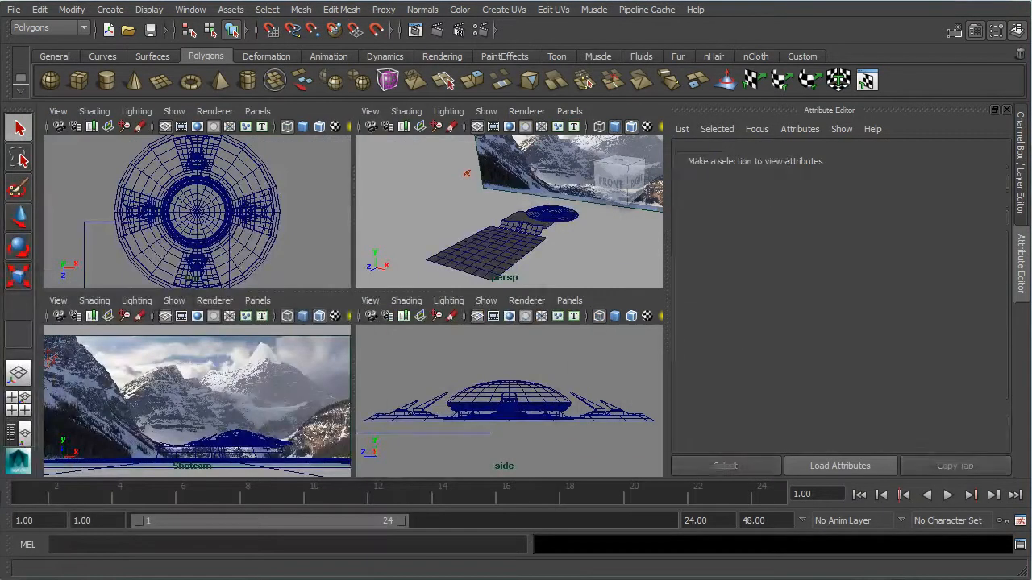
left_click(555, 242)
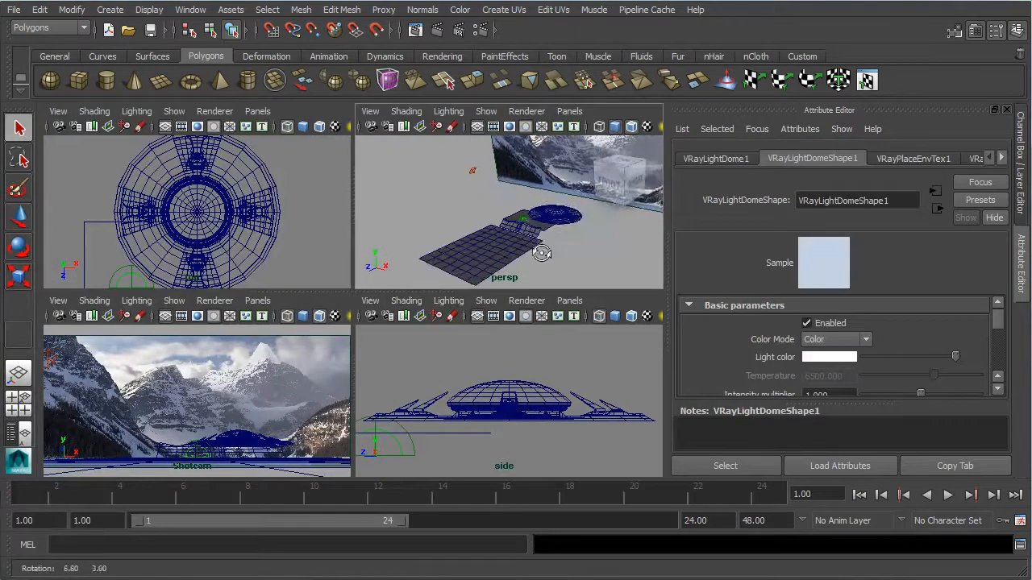
key("space")
scroll(545, 242, "up", 8)
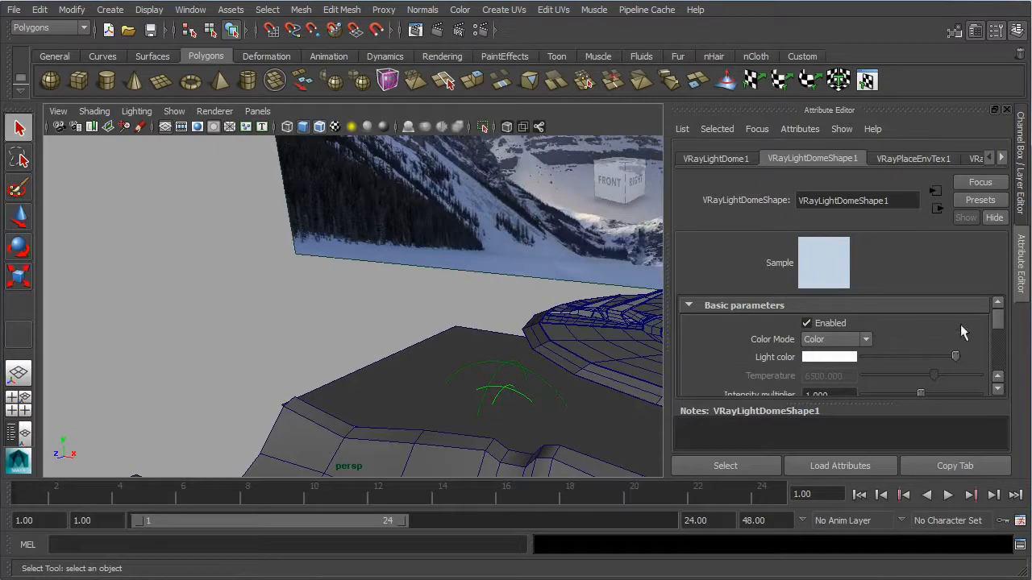
Step: Examine the dome light's parameters from Basic parameters down to the Dome Tex settings
left_click(999, 389)
left_click(998, 389)
left_click(998, 389)
left_click(999, 390)
left_click(998, 389)
left_click(999, 390)
left_click(999, 389)
left_click(998, 389)
left_click(998, 389)
left_click(999, 390)
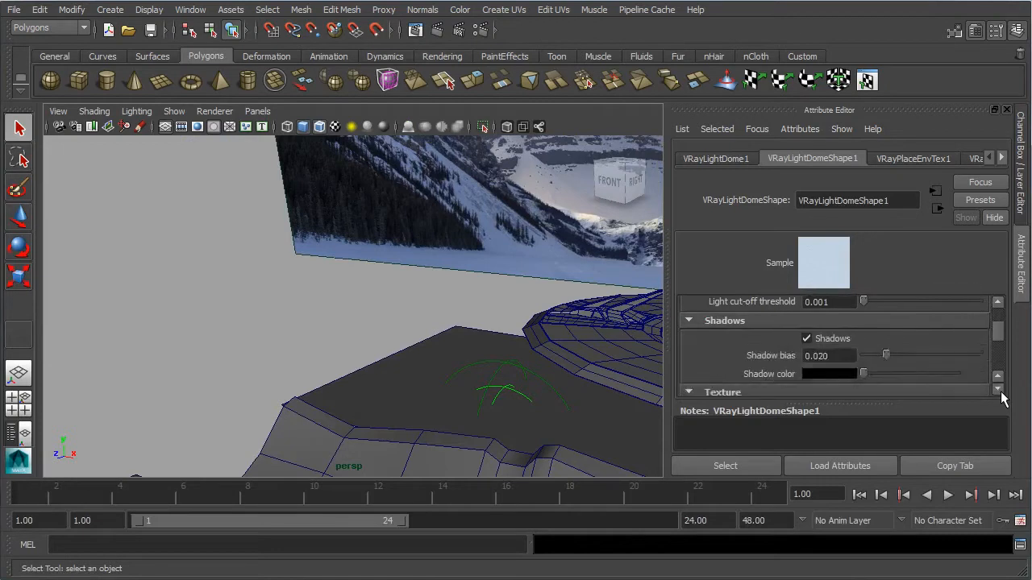
left_click(1000, 391)
left_click(1000, 391)
left_click(1000, 391)
left_click(1000, 391)
left_click(1000, 391)
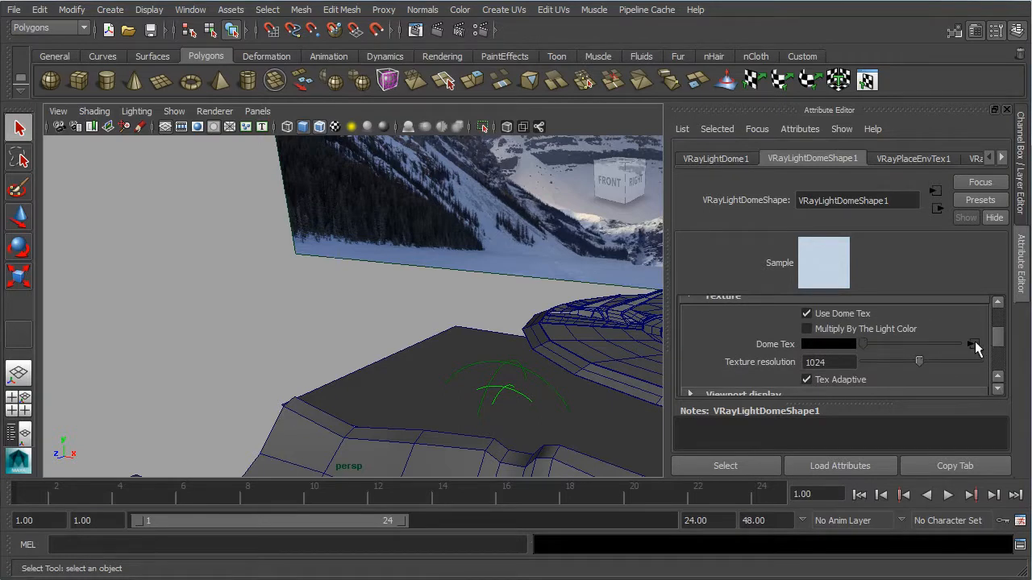
Step: Enable the dome light's viewport display so its HDR texture shows around the scene in the perspective view
left_click(998, 389)
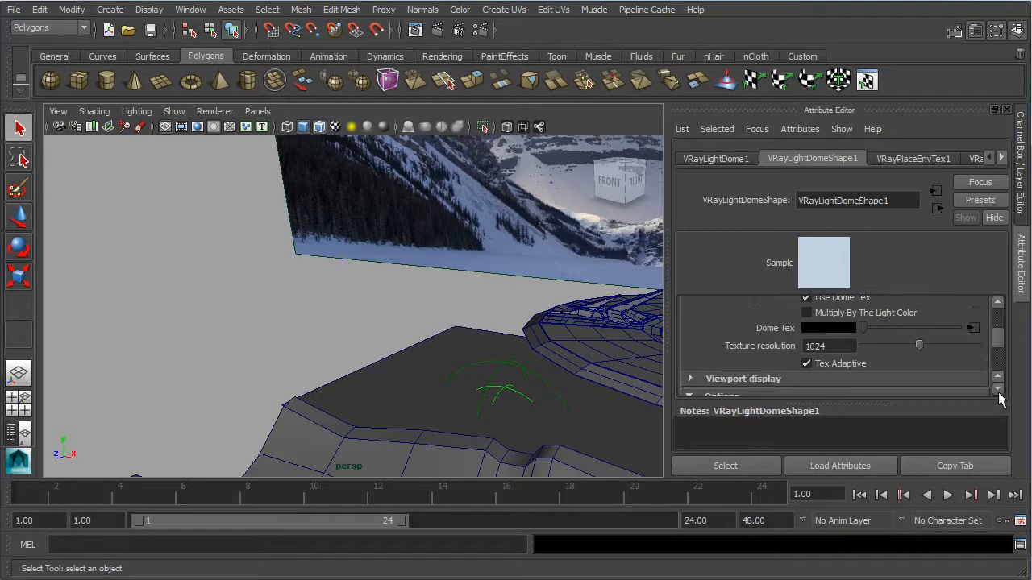
left_click(998, 388)
left_click(998, 389)
left_click(774, 349)
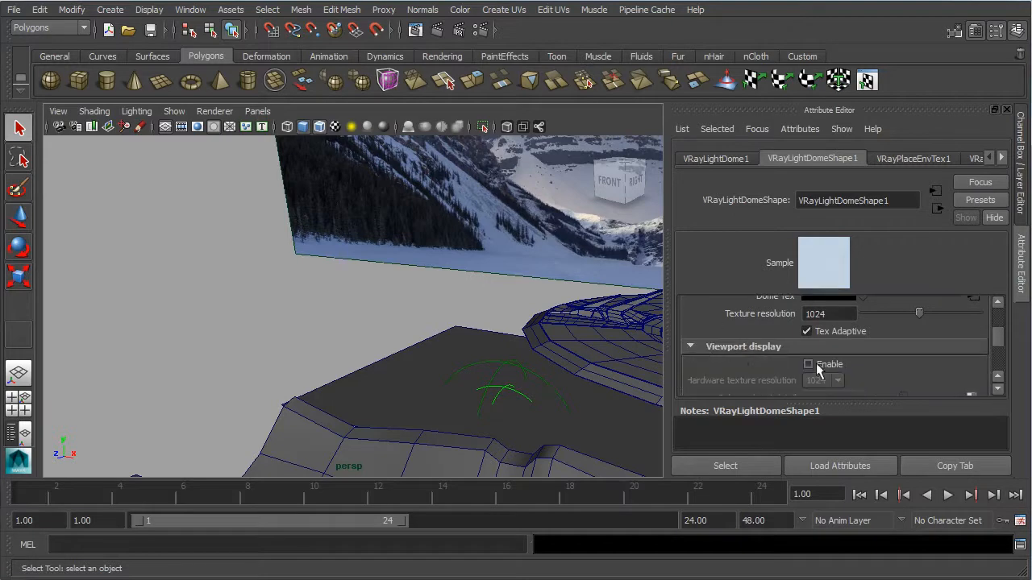
left_click_drag(361, 319, 419, 327, "alt")
left_click_drag(334, 281, 340, 283, "alt")
Step: Check the V-Ray rect light's placement against LakeLouise_HDRi_Bal_001.exr, viewing that image in Photoshop at a lowered exposure preview
left_click(260, 232)
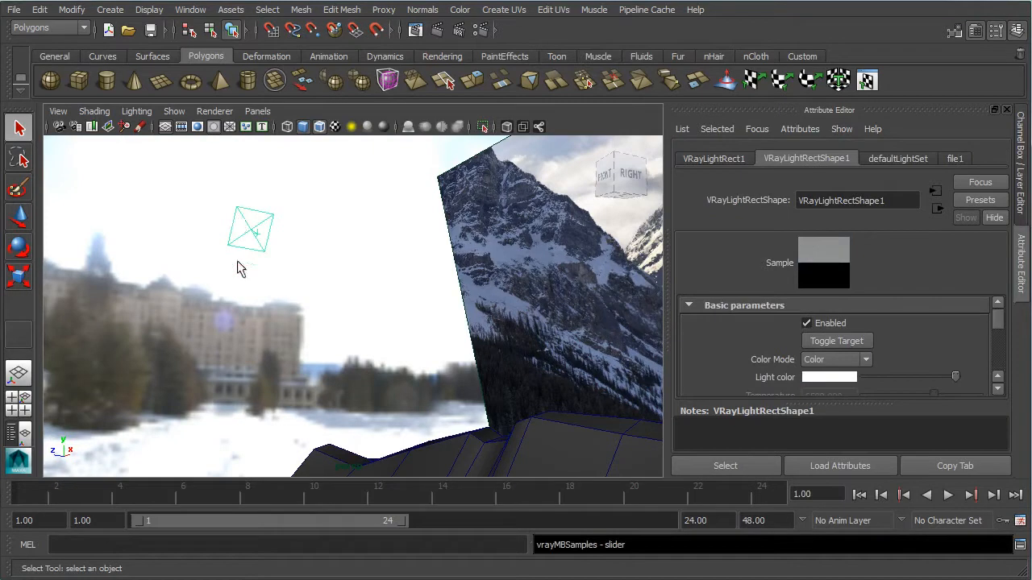
left_click(320, 247)
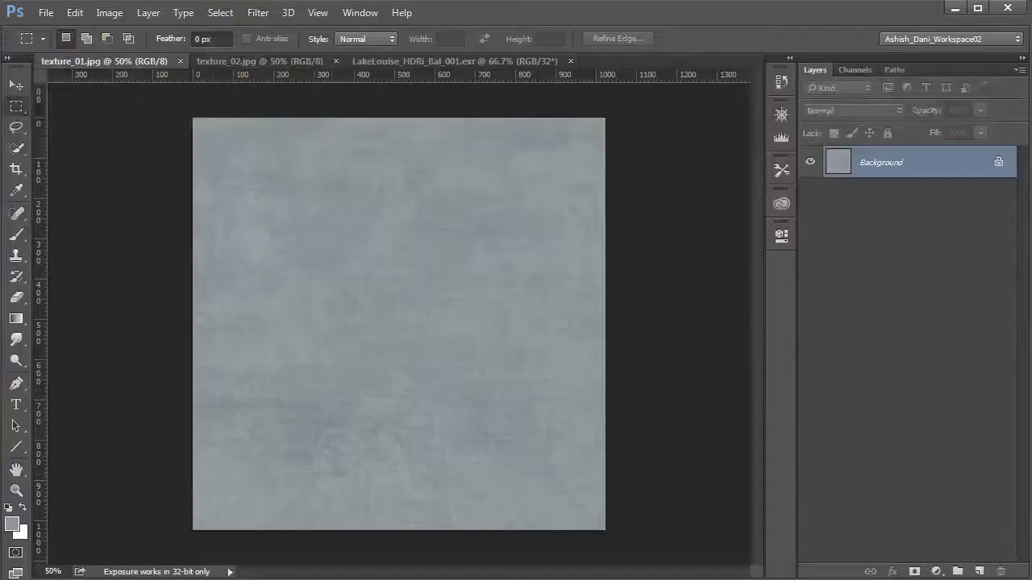
left_click(453, 61)
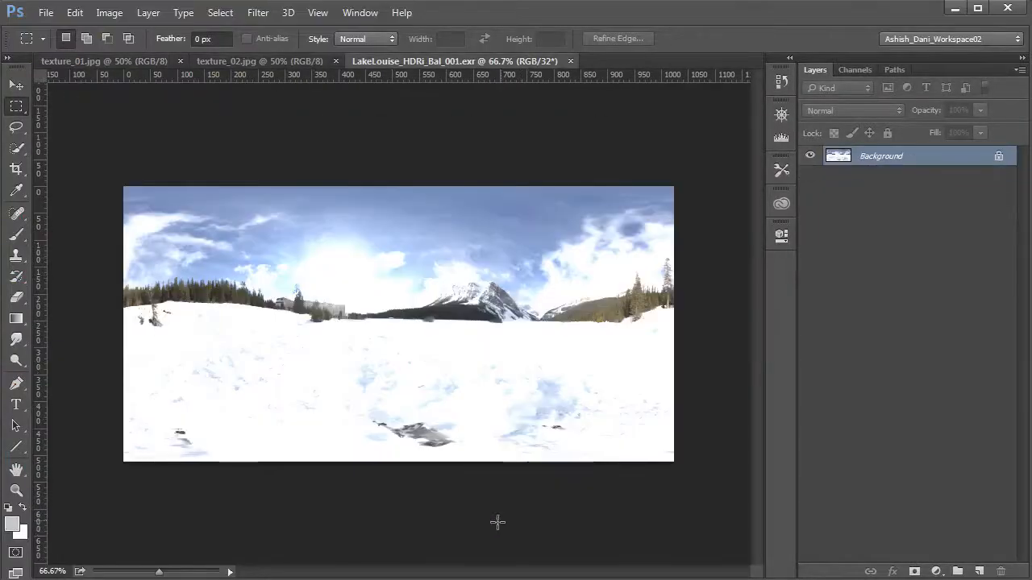
left_click_drag(159, 573, 146, 575)
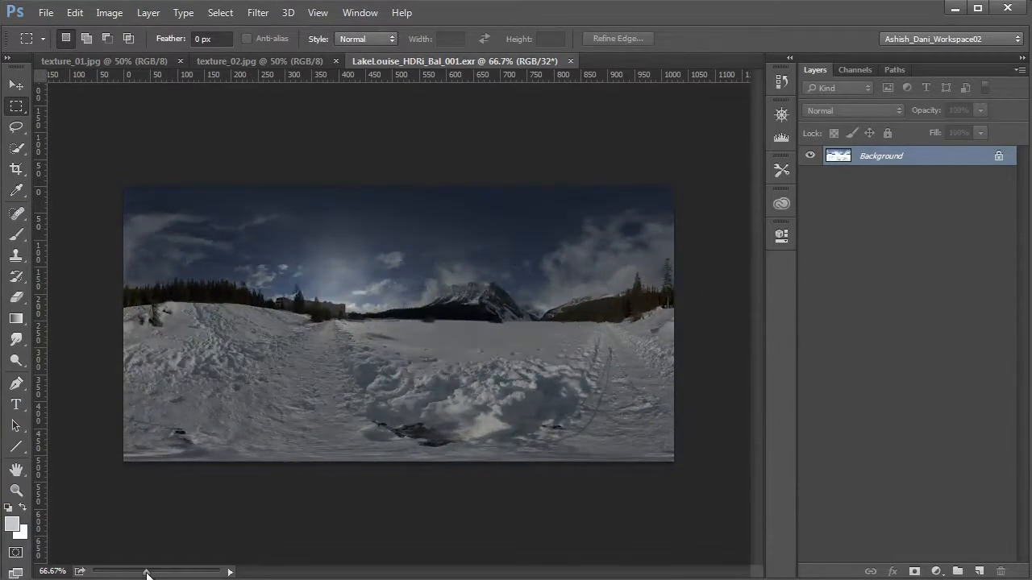
key("v")
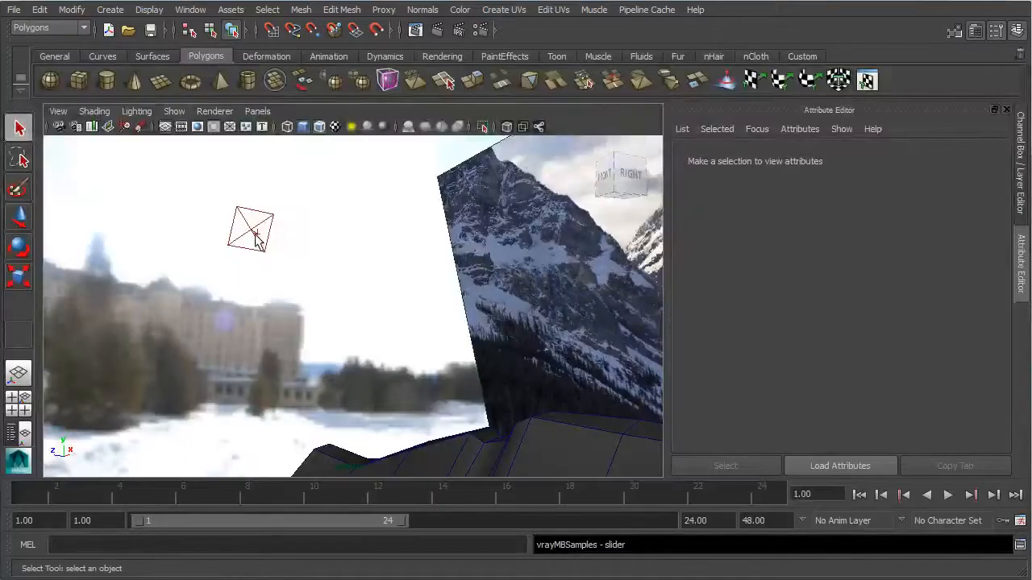
left_click(255, 238)
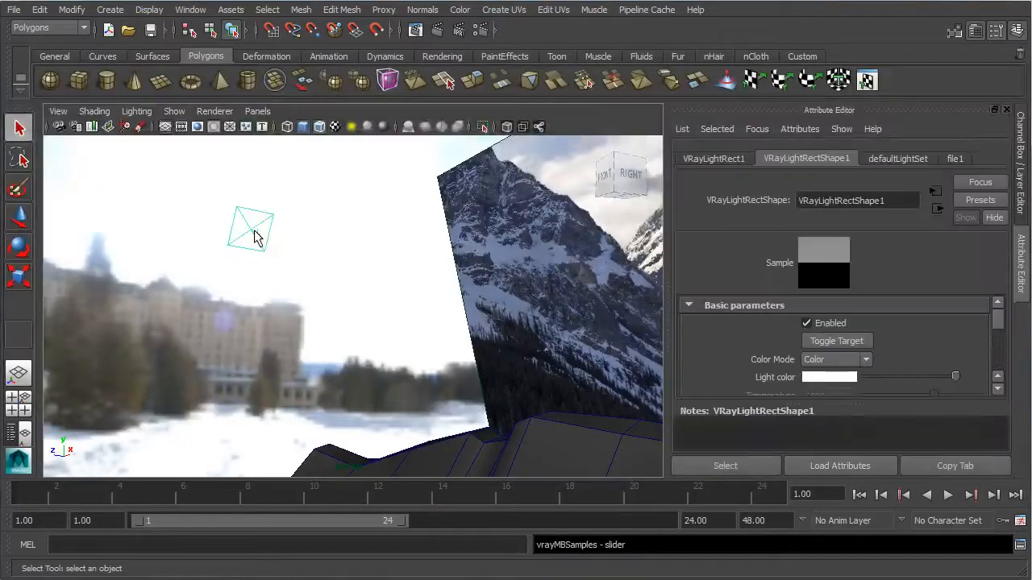
left_click(304, 278)
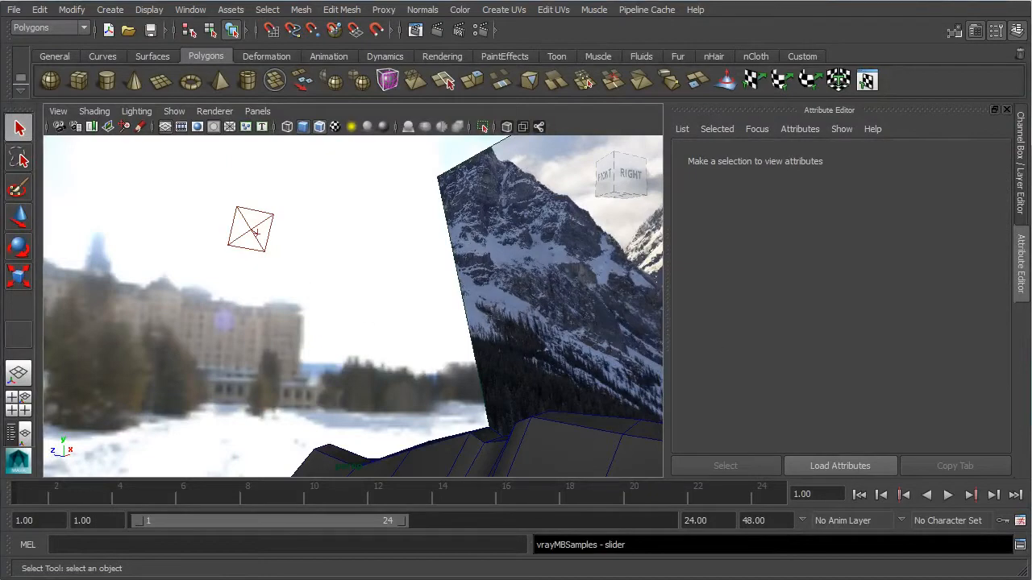
Step: Reselect the dome light, review its Options, turn off its viewport display and clear the selection
left_click(306, 275)
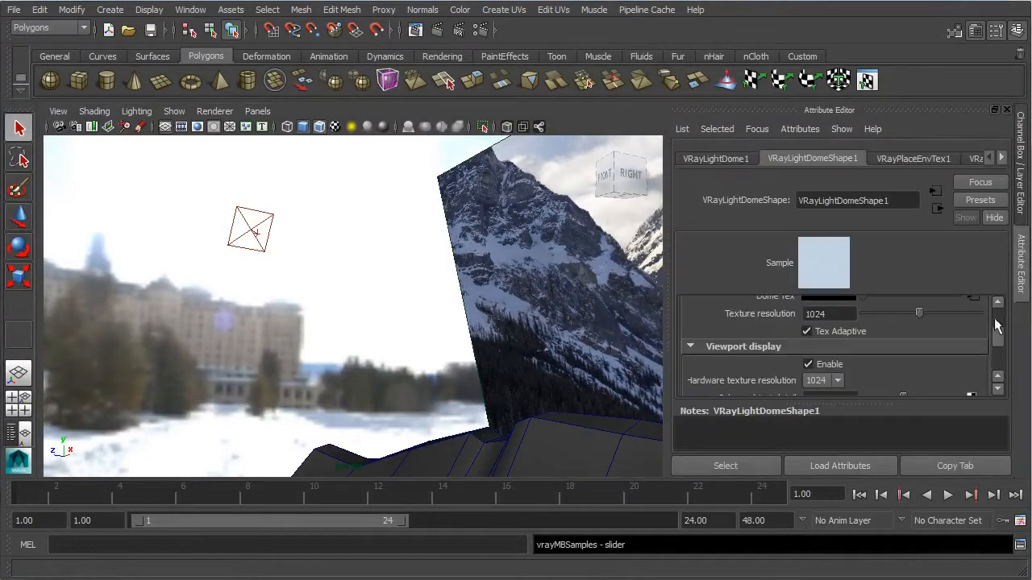
left_click(999, 390)
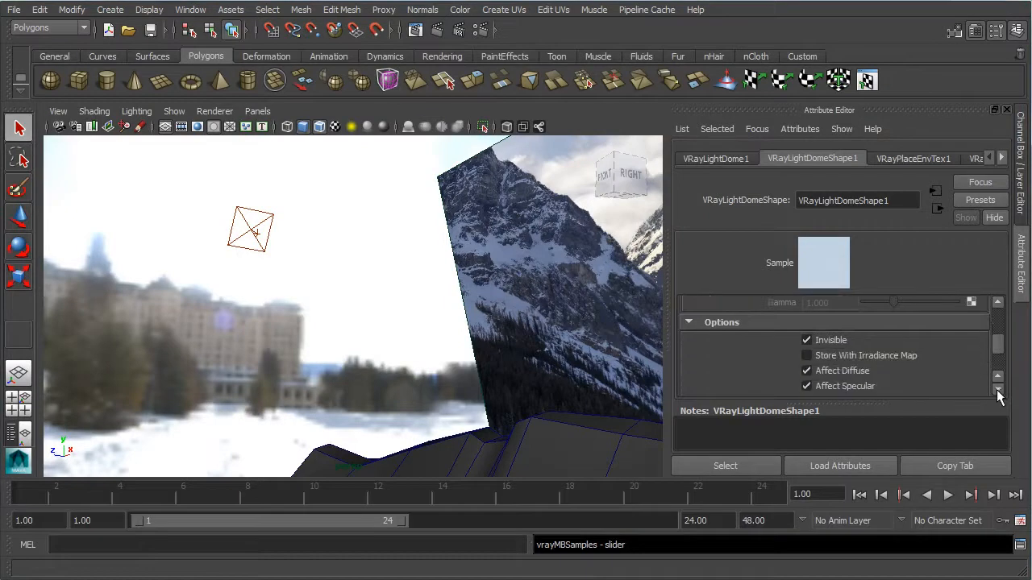
left_click(997, 390)
mouse_move(997, 346)
left_mouse_down()
mouse_move(998, 364)
mouse_move(997, 338)
left_mouse_up()
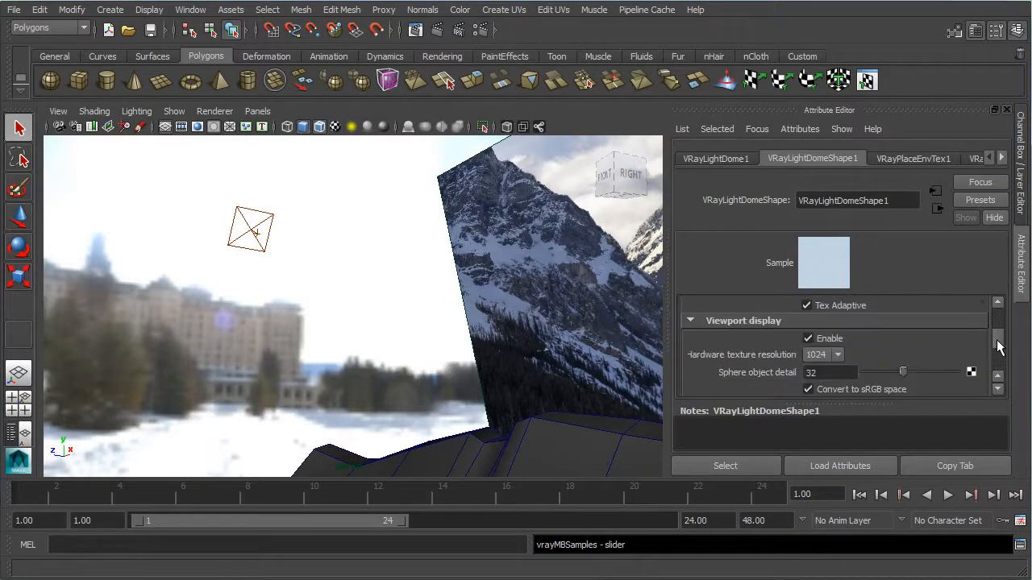
left_click(820, 342)
left_click(756, 321)
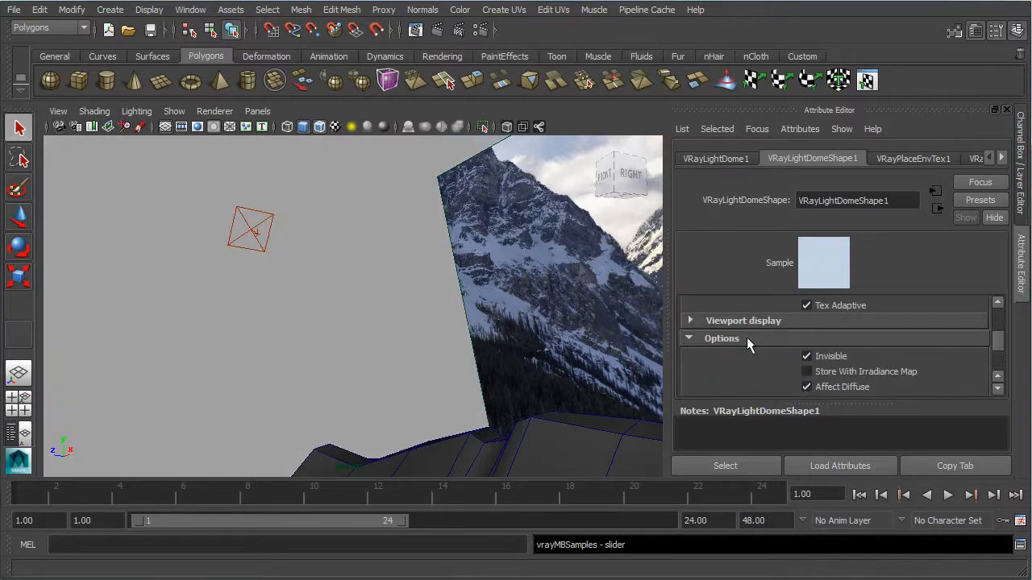
left_click(379, 346)
Step: Open the Outliner, expand vrayDisplacement and select all its members to see which dome geometry they cover
left_click_drag(338, 364, 415, 393, "alt")
scroll(402, 388, "down", 10)
scroll(397, 398, "up", 3)
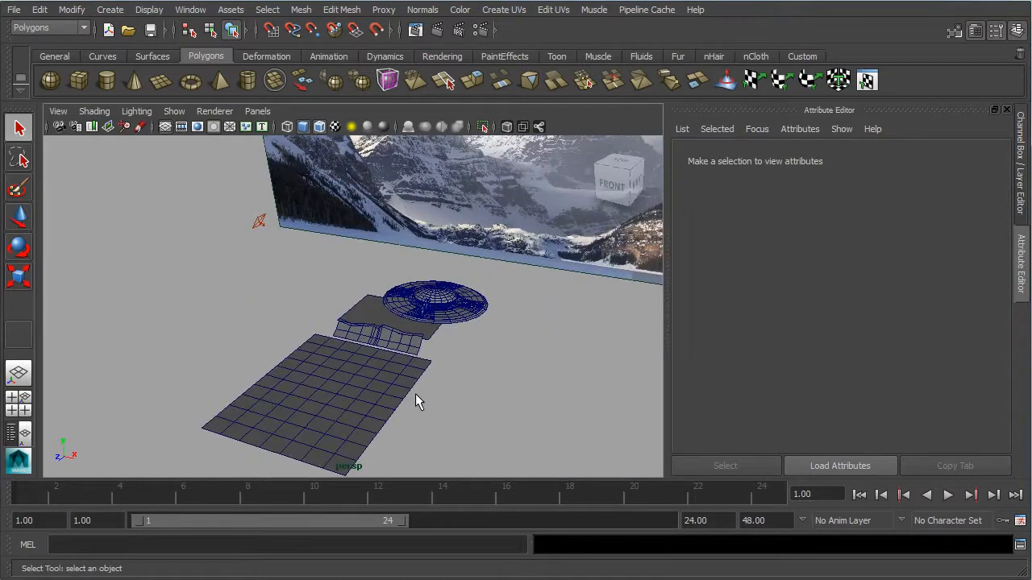
left_click_drag(0, 65, 128, 81)
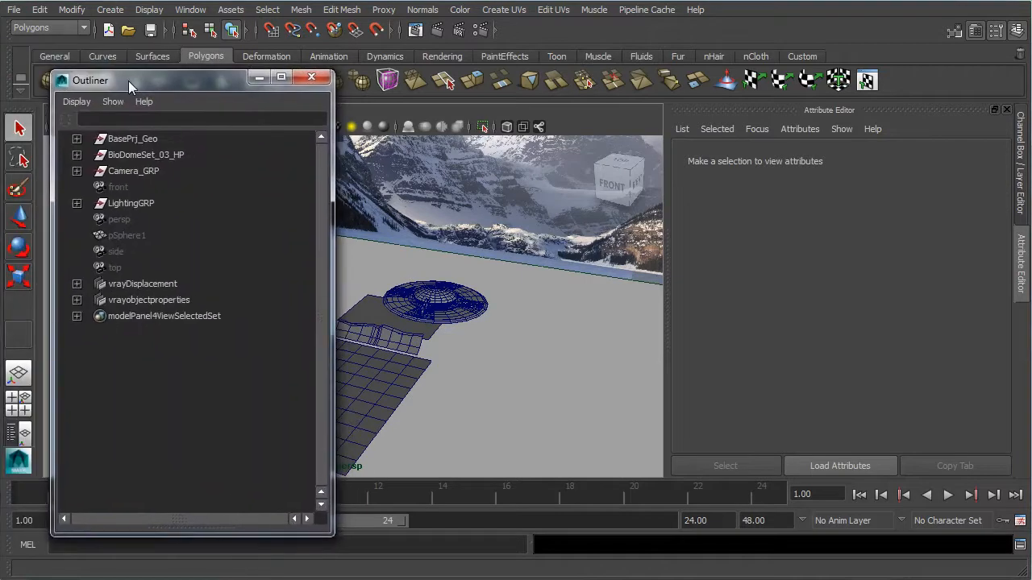
left_click(76, 284)
left_click(156, 300)
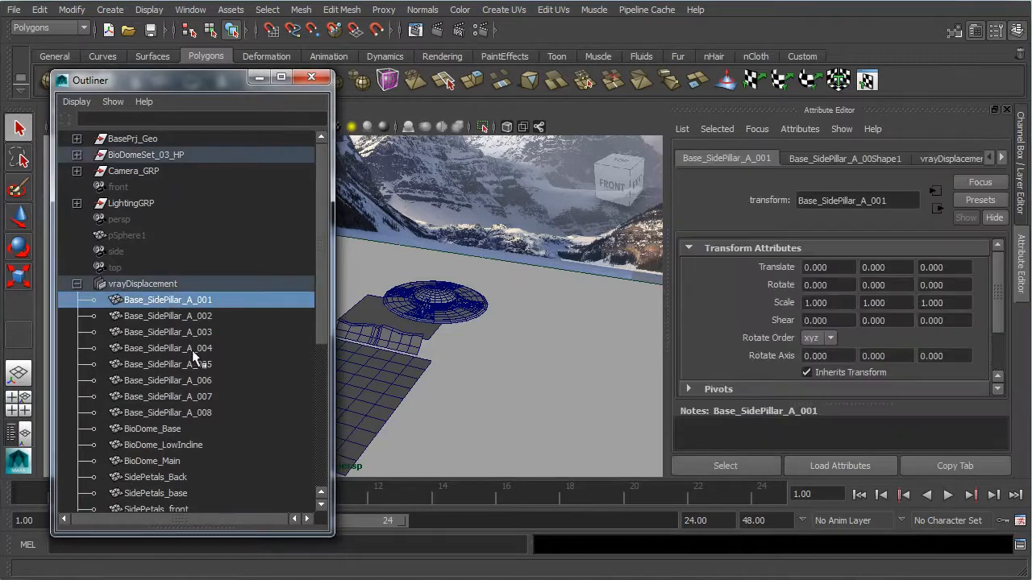
scroll(170, 407, "down", 5)
left_click(134, 461, "shift")
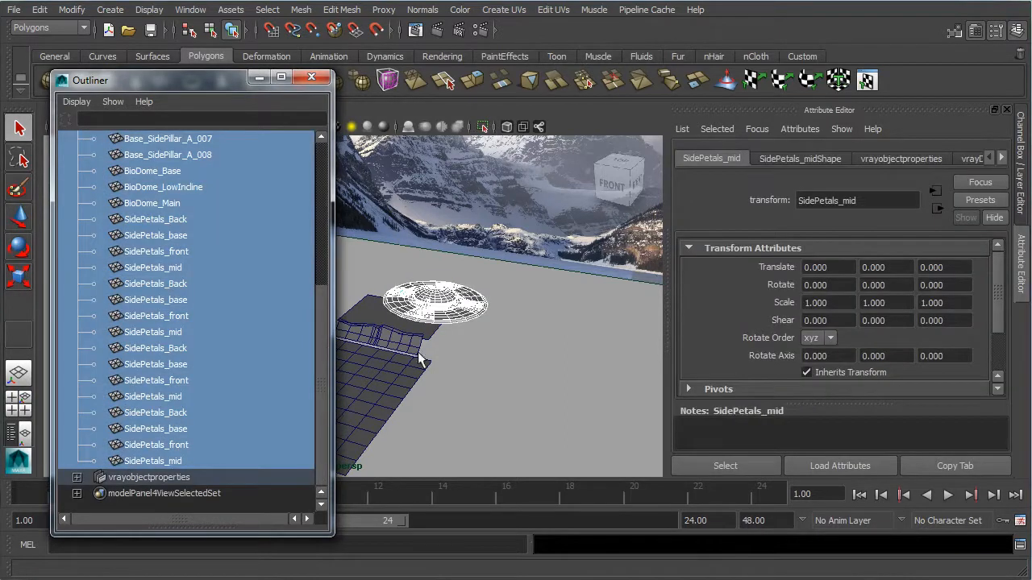
left_click_drag(494, 348, 471, 329, "alt")
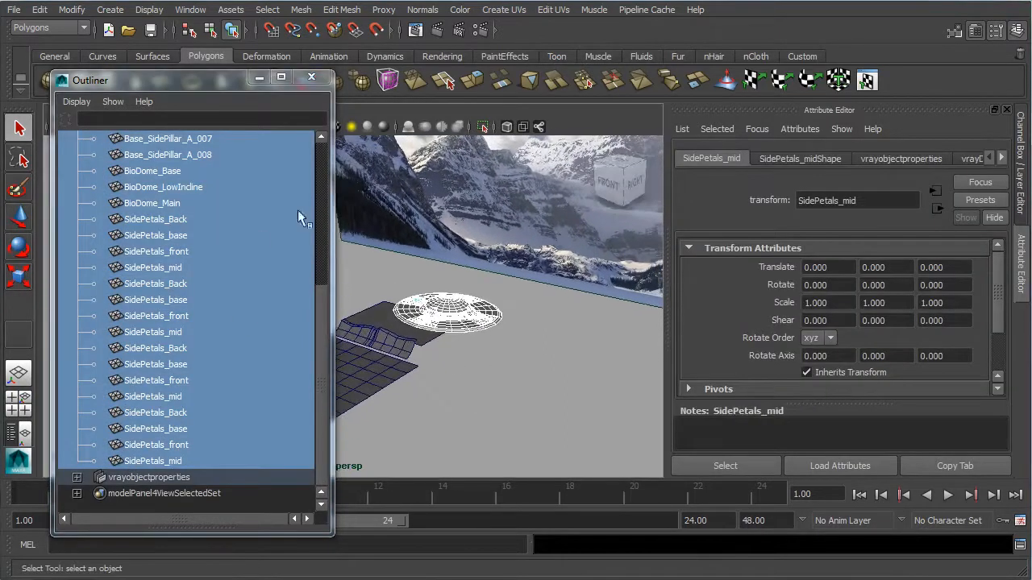
left_click_drag(319, 315, 322, 226)
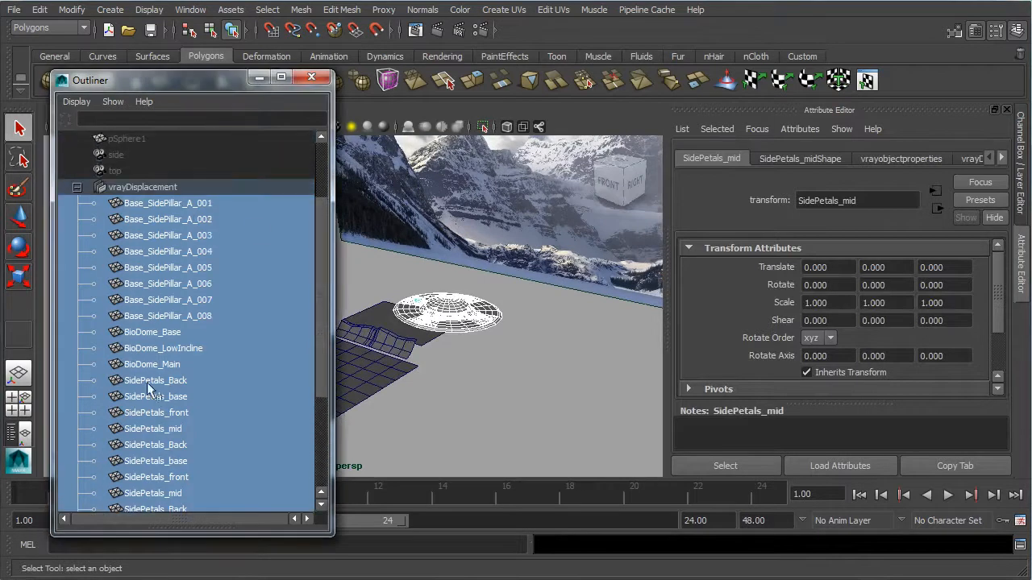
Step: Select the vrayDisplacement node itself and show which V-Ray attributes are assigned to it
left_click(145, 187)
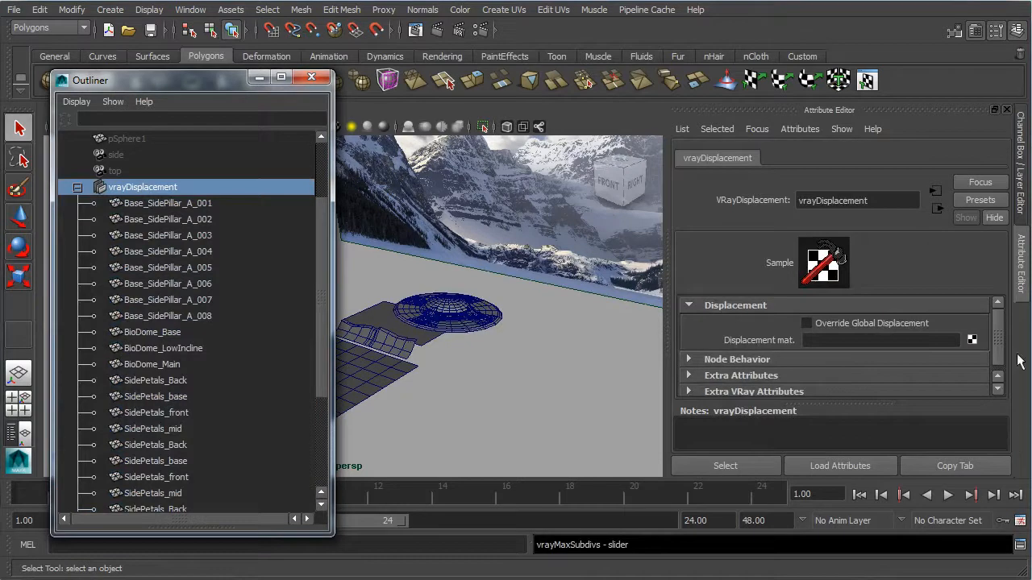
left_click(814, 131)
mouse_move(820, 188)
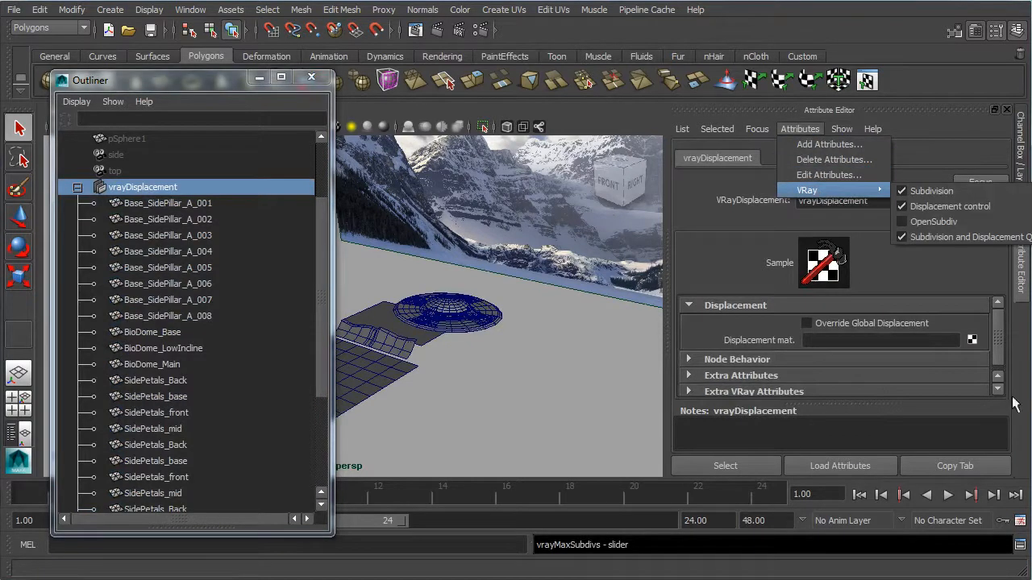
Step: Examine vrayDisplacement's Extra VRay Attributes, from the subdivision options through the displacement controls to the edge length and max subdivs
left_click(877, 391)
left_click(997, 390)
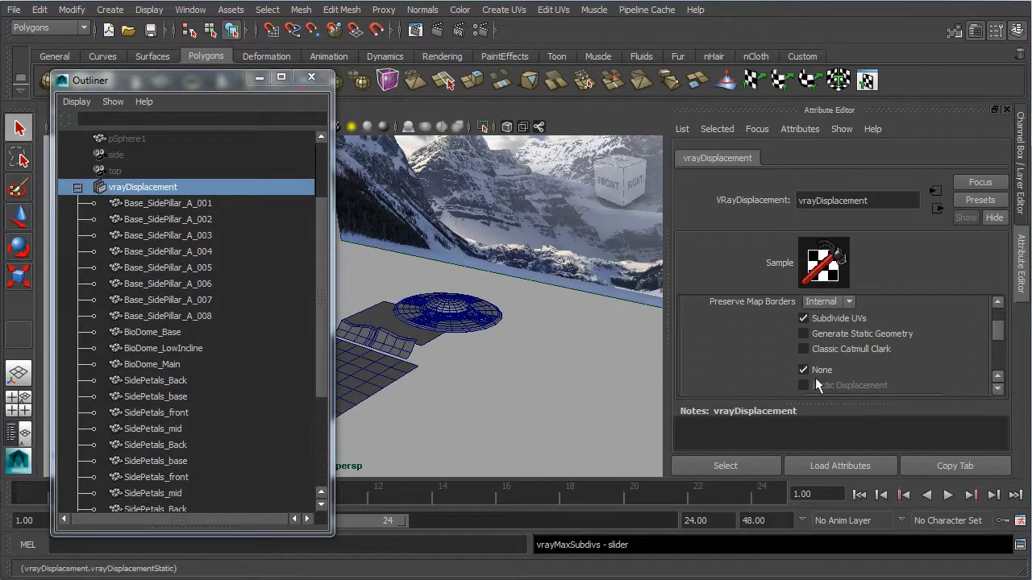
left_click(998, 390)
left_click(998, 390)
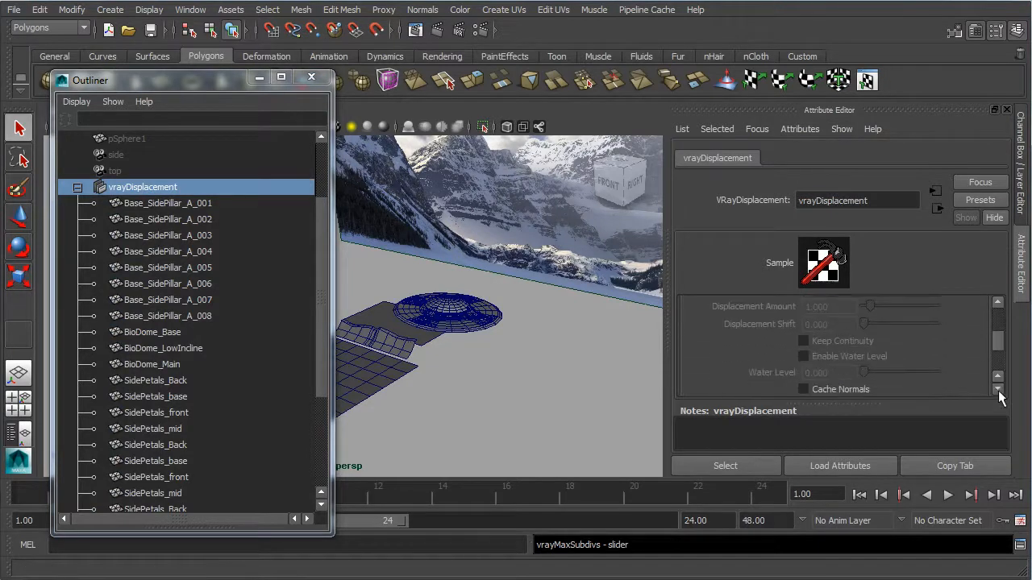
left_click(998, 390)
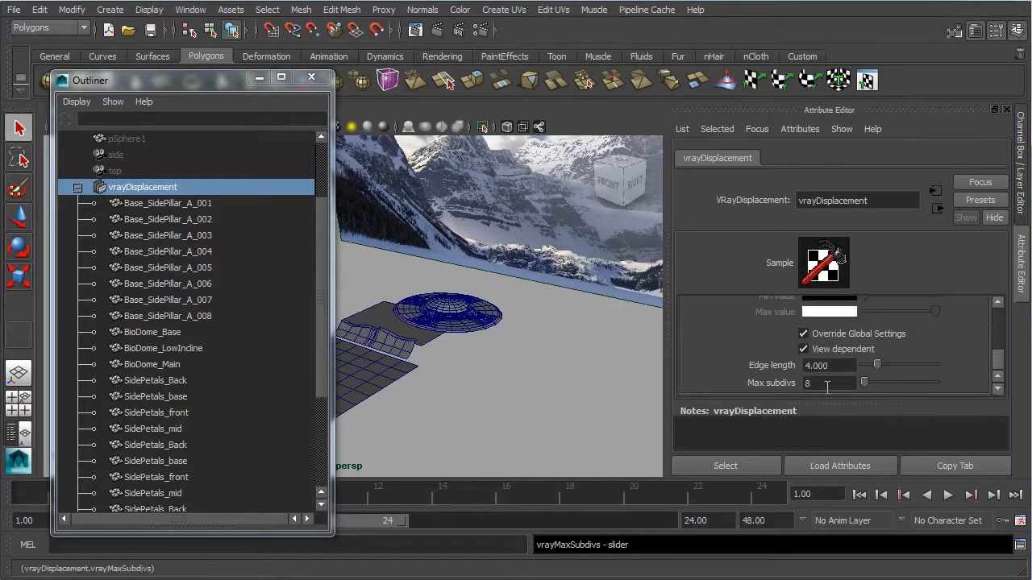
Step: Collapse vrayDisplacement, expand vrayobjectproperties and select all its SidePetals members to see their coverage, then reselect the vrayobjectproperties node
left_click(76, 186)
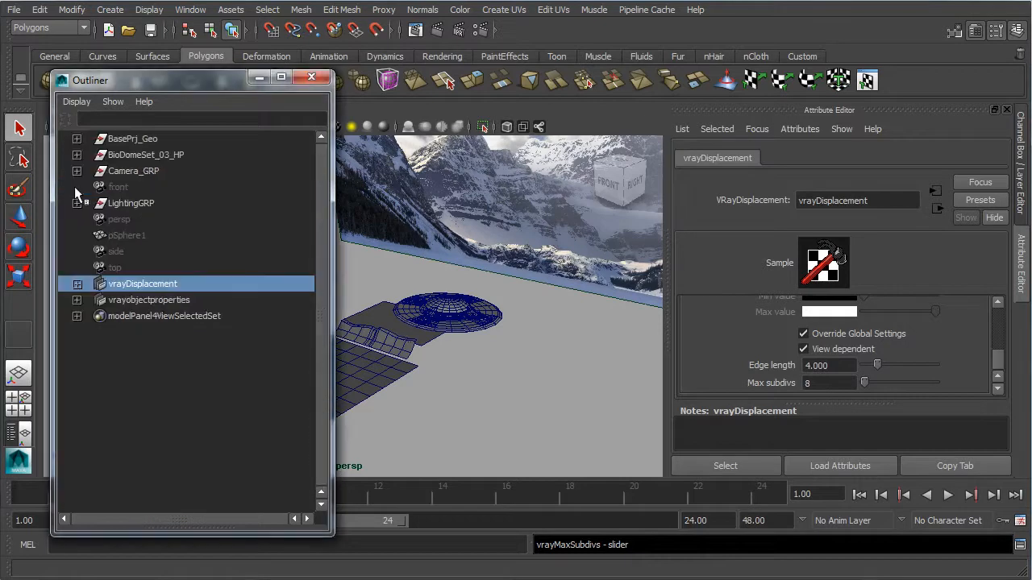
left_click(125, 300)
left_click(76, 299)
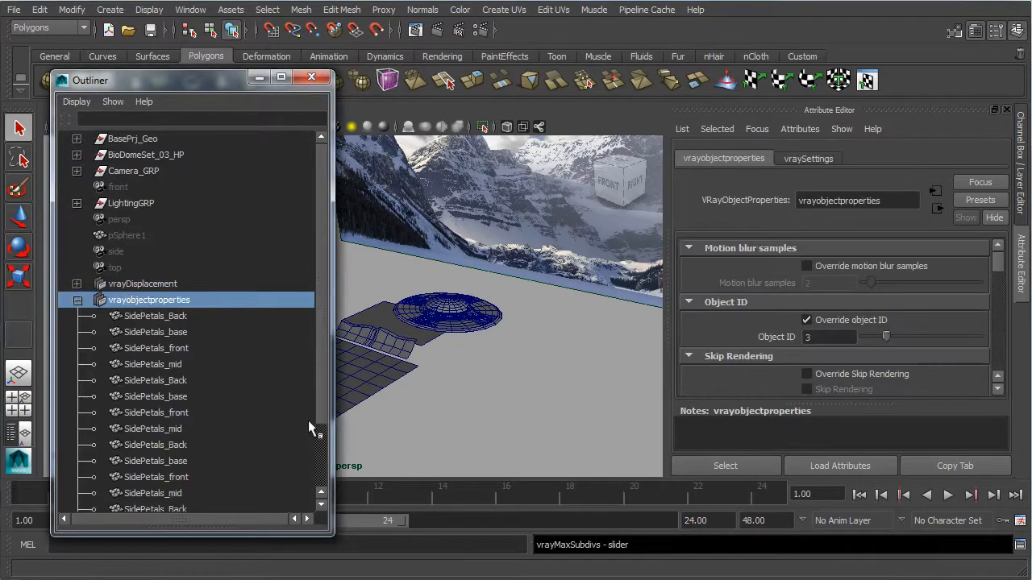
left_click(165, 317)
left_click_drag(320, 349, 317, 426)
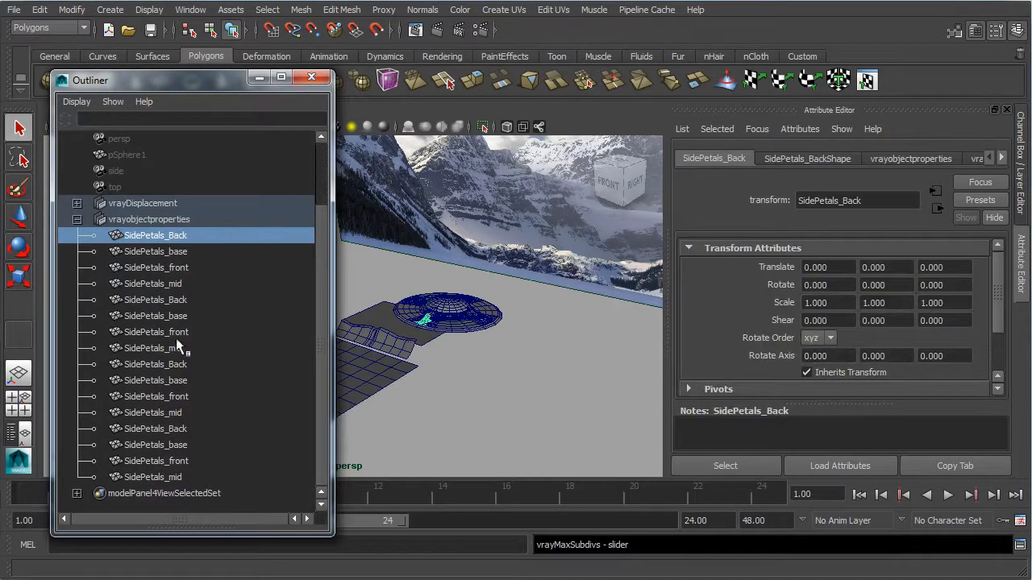
left_click(172, 478, "shift")
mouse_move(449, 351)
left_mouse_down("alt")
mouse_move(422, 386)
mouse_move(458, 339)
left_mouse_up("alt")
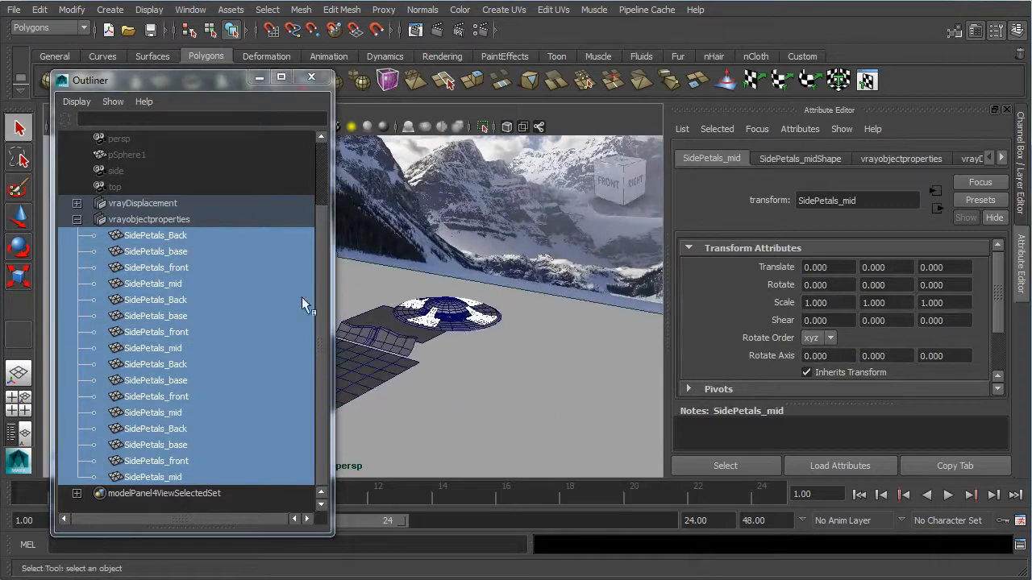
left_click(183, 220)
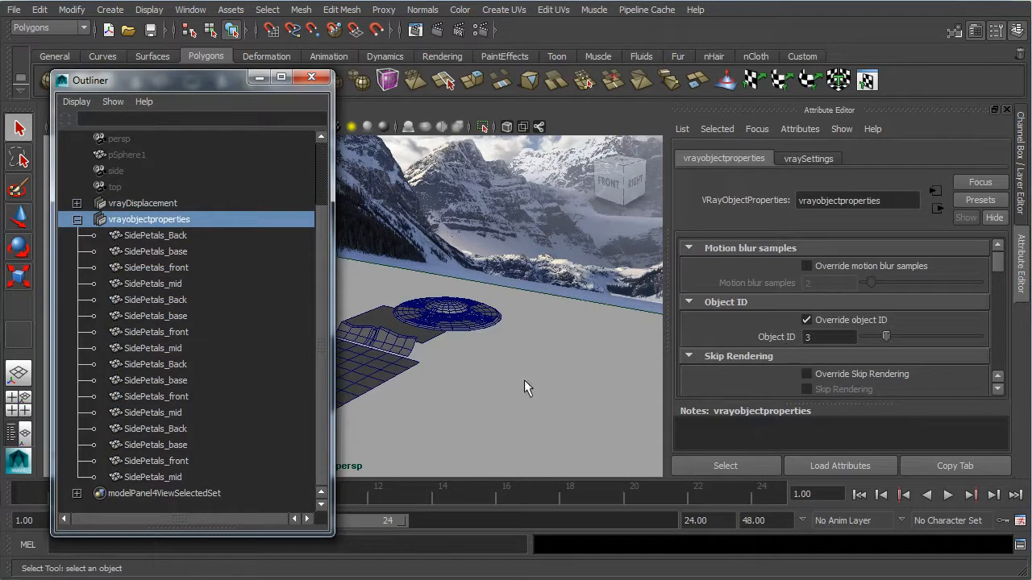
Step: Check the V-Ray Object IDs of the BioDome_Main and BioDome_Base shapes, clear the selection, collapse vrayobjectproperties and move the Outliner away
left_click(442, 301)
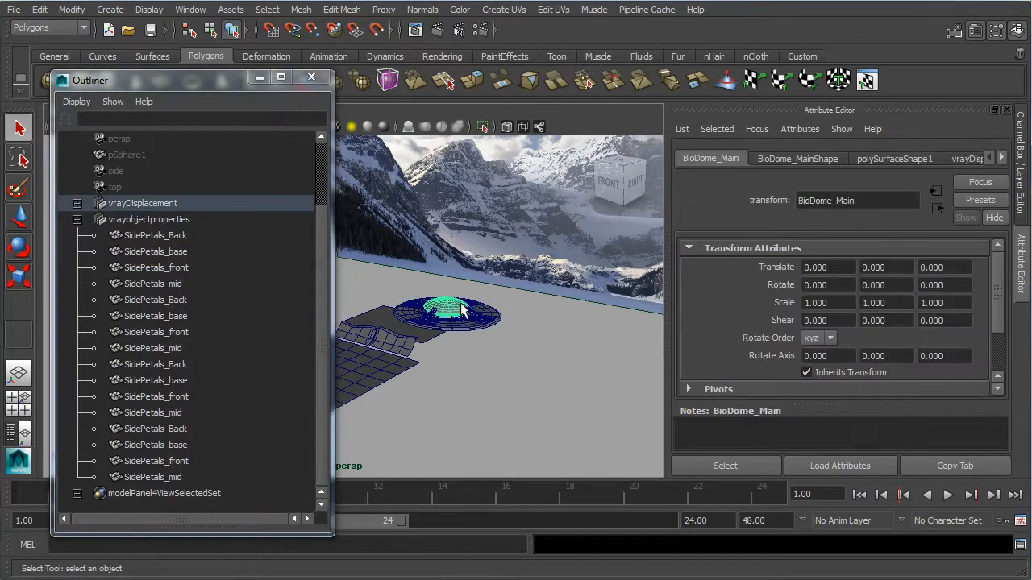
left_click(802, 158)
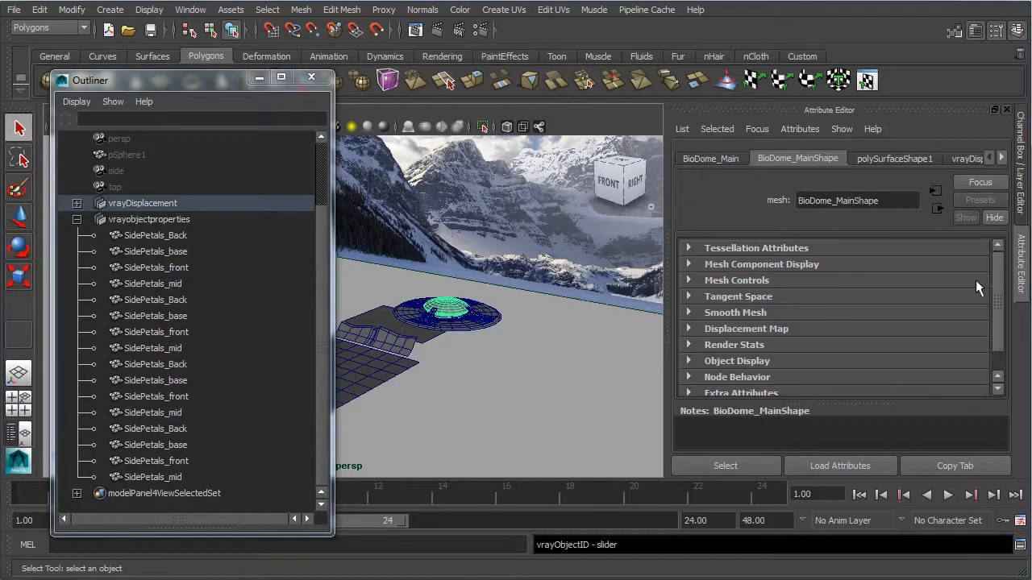
left_click_drag(997, 282, 1001, 369)
left_click(850, 381)
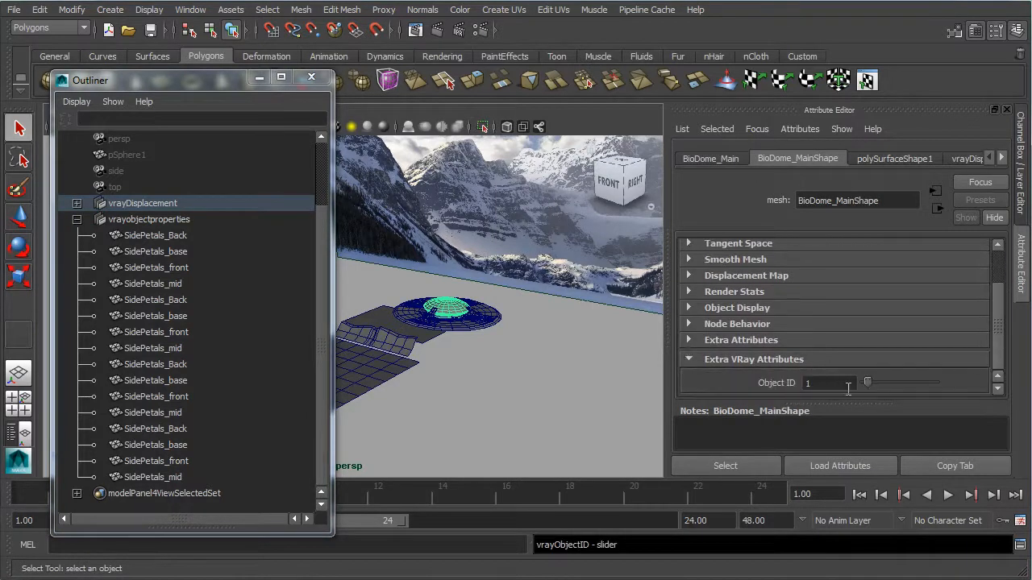
left_click(452, 327)
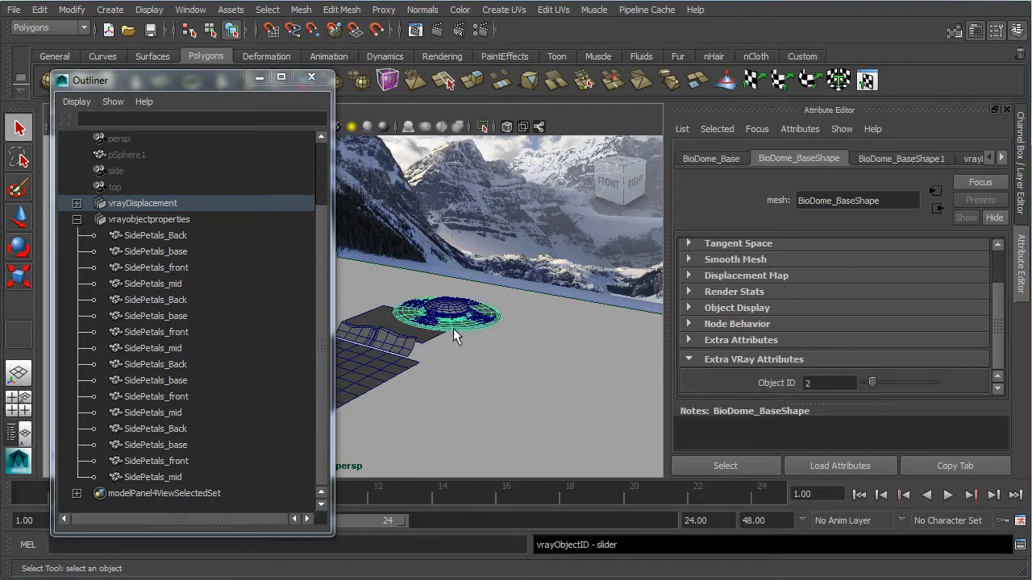
left_click(526, 356)
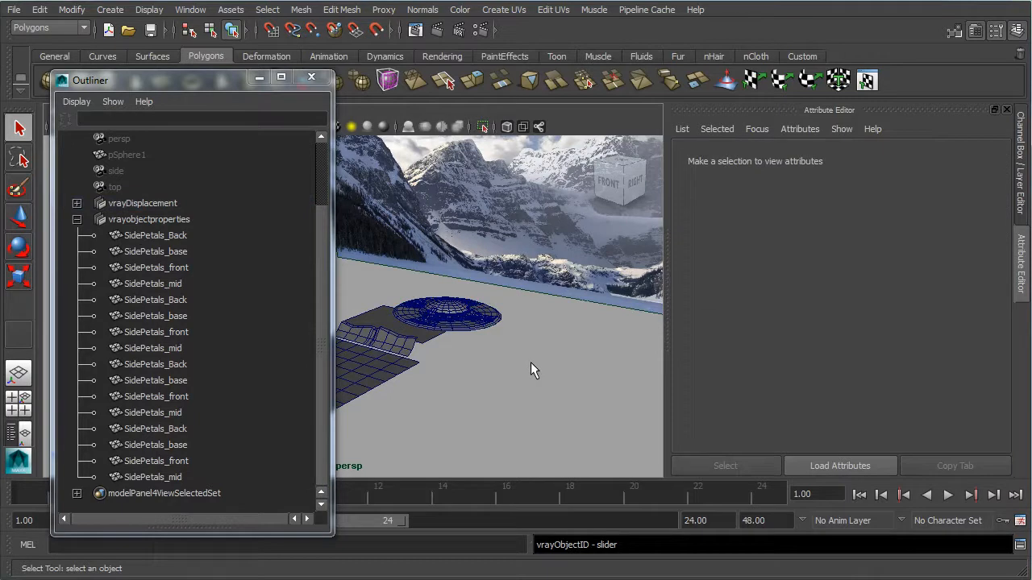
left_click(79, 219)
left_click_drag(216, 81, 0, 121)
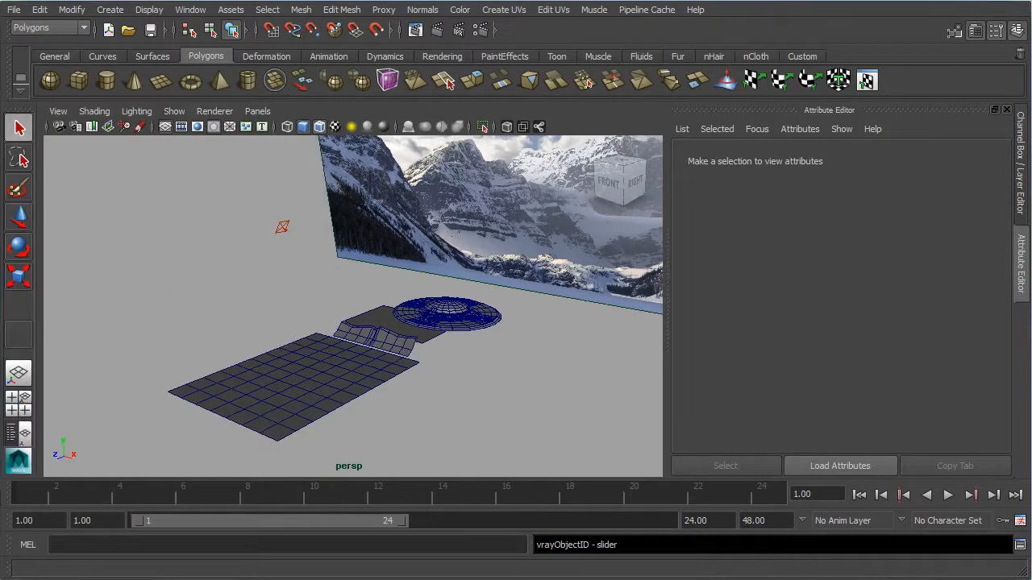
Step: Bring up the Render Settings and review the common output and resolution options, the image sampler and the DMC sampler
left_click_drag(1031, 32, 706, 13)
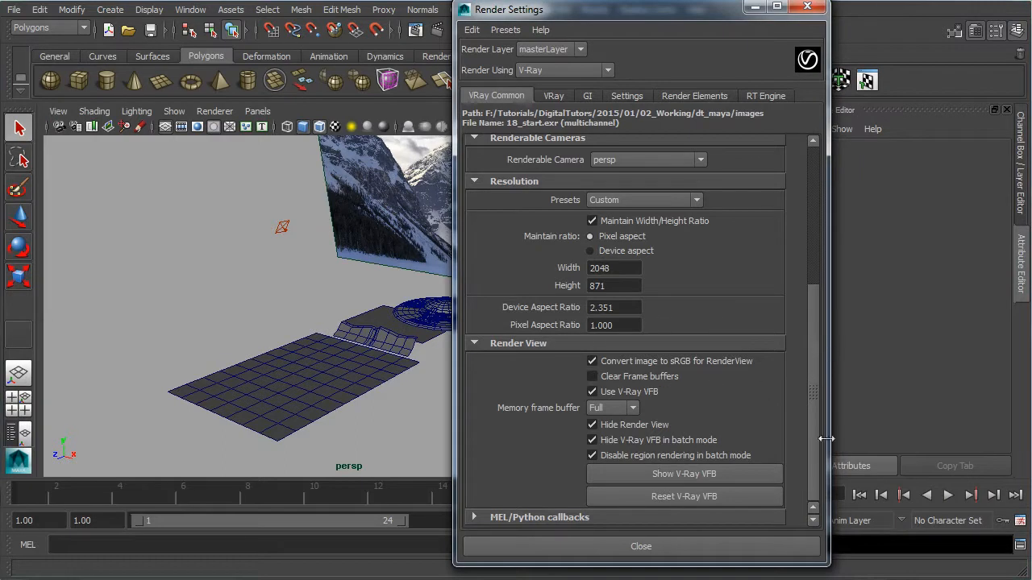
left_click_drag(813, 463, 820, 317)
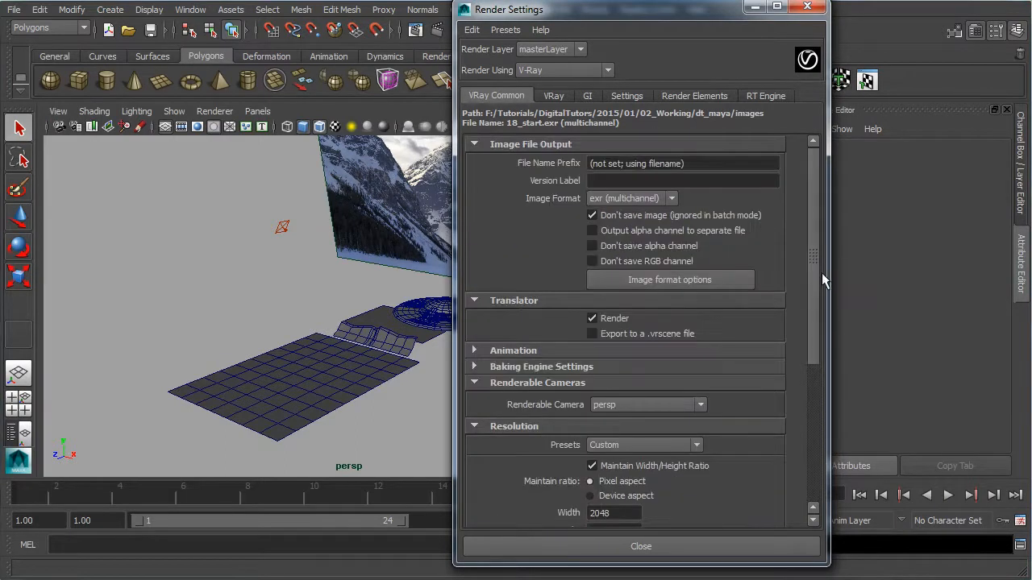
left_click(551, 96)
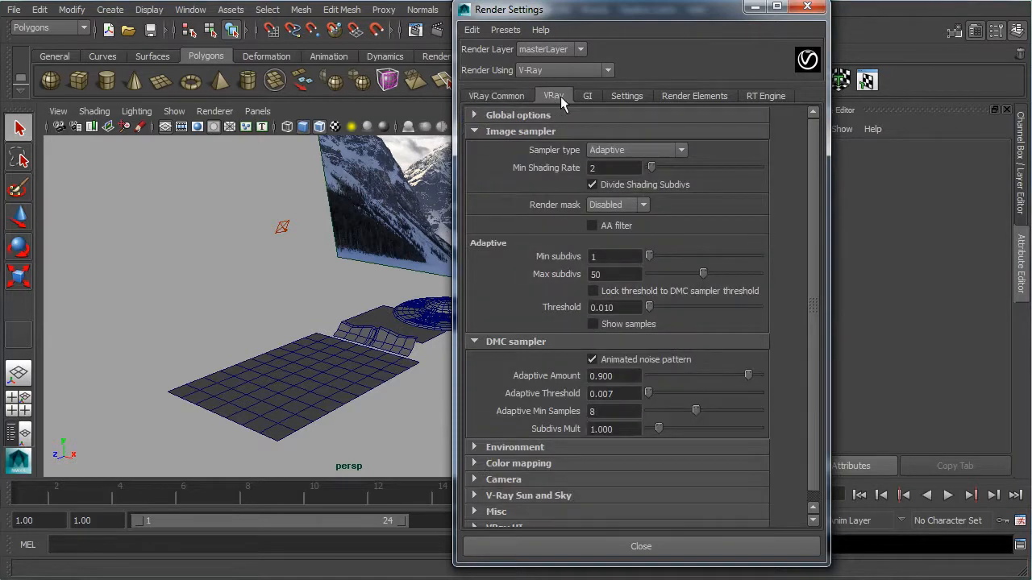
scroll(806, 226, "down", 1)
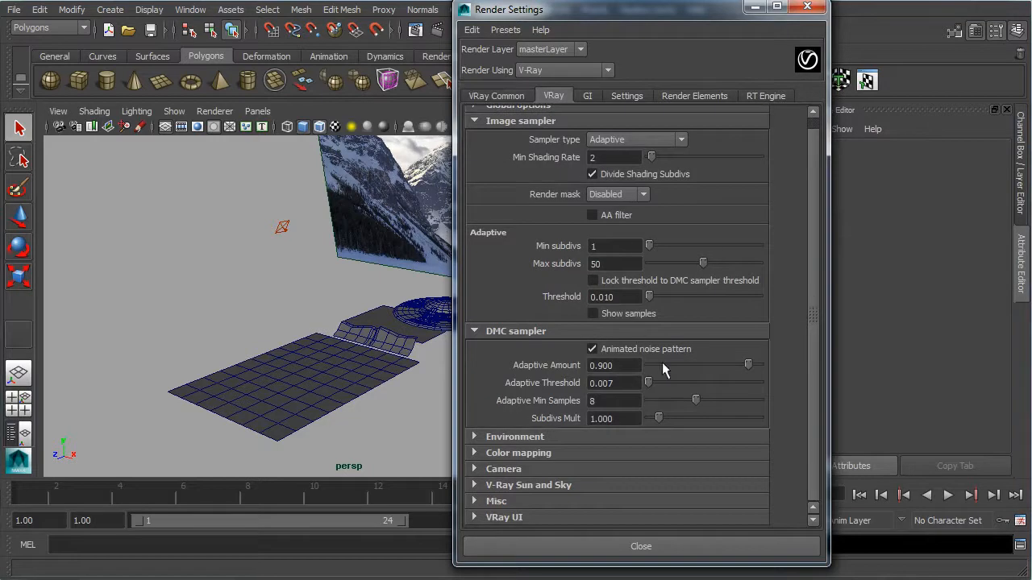
Step: Expand and review the V-Ray Color mapping options, and check the GI, render region and system memory settings
left_click(617, 453)
scroll(803, 385, "down", 5)
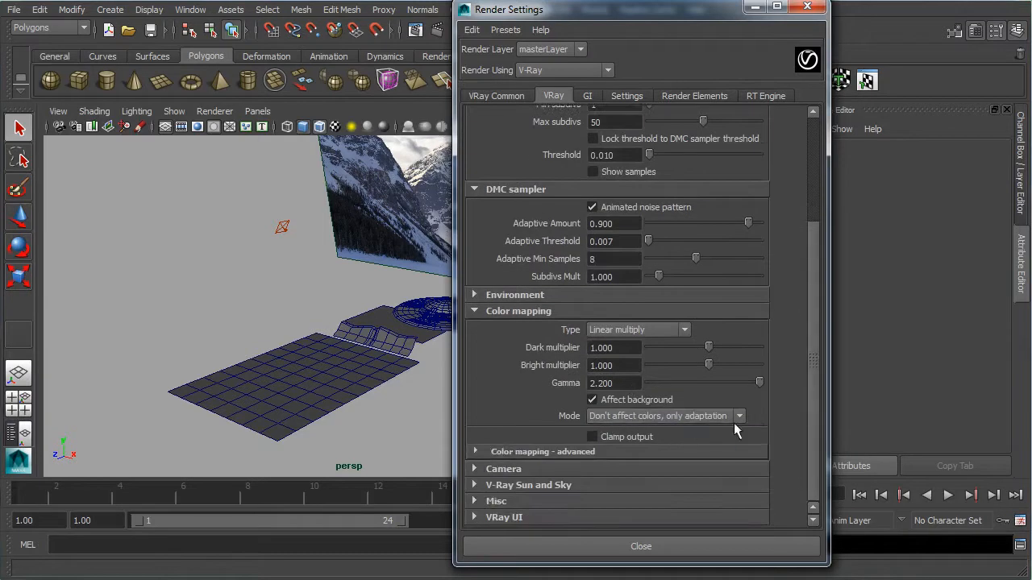
left_click(588, 95)
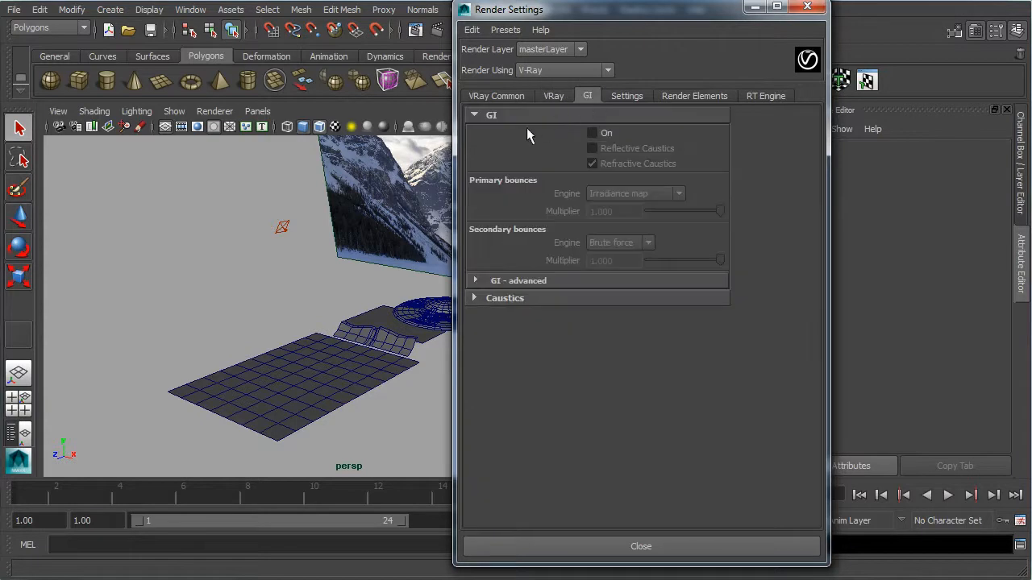
left_click(628, 95)
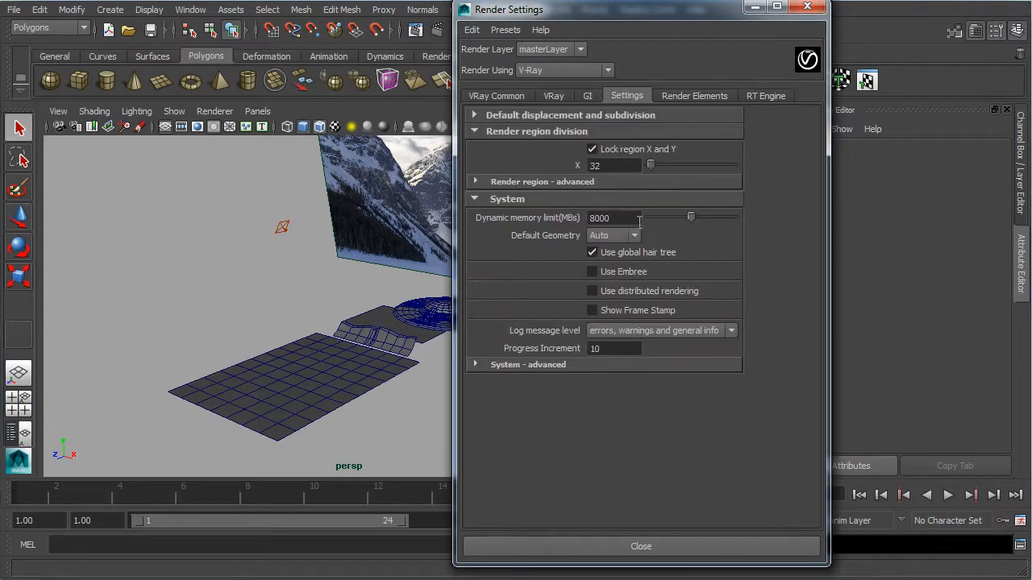
Step: Show the added render elements and inspect vrayRE_Extra_Tex's Extra VRay Attributes for its filename suffix and texture
left_click(713, 94)
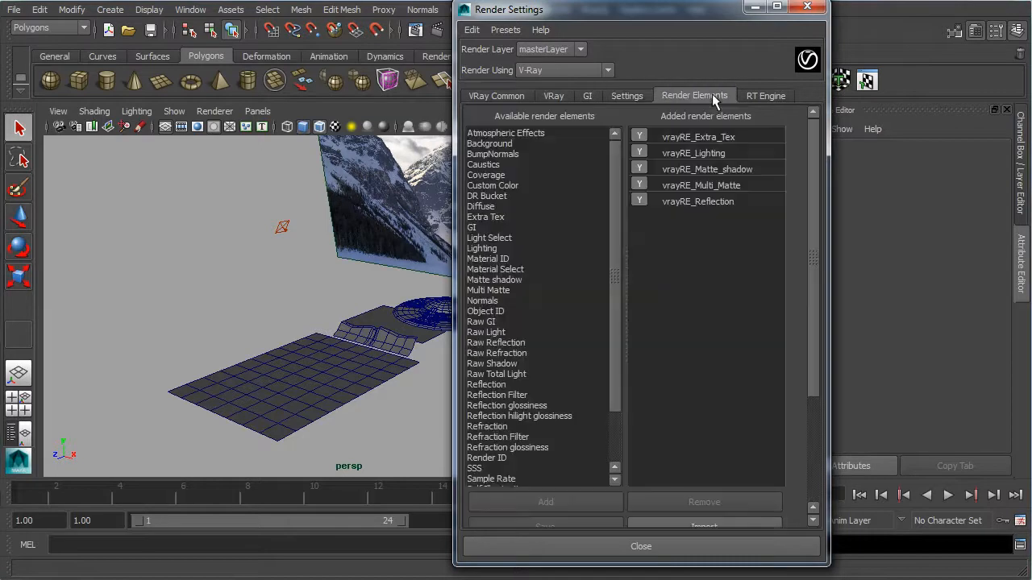
left_click_drag(693, 13, 491, 17)
left_click(489, 137)
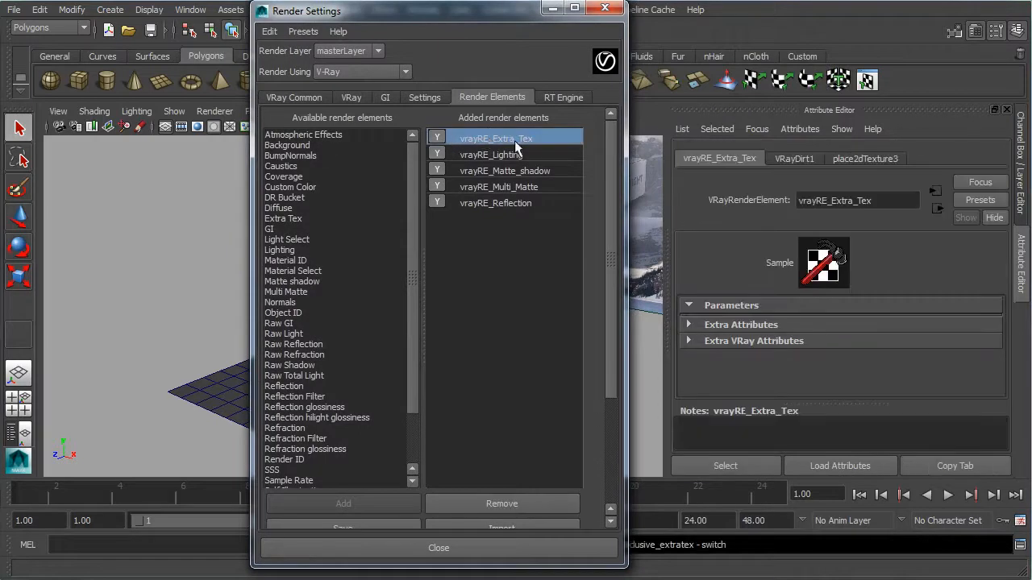
left_click(779, 341)
left_click_drag(1000, 305, 1002, 348)
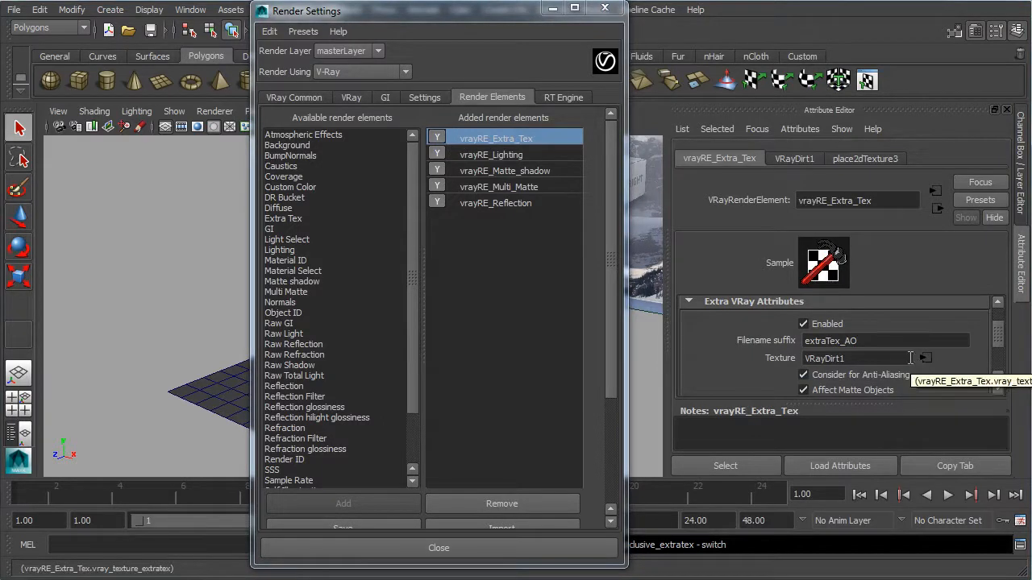
Step: Look through the Lighting, Matte_shadow, Multi_Matte and Reflection render elements, deselect them and move the Render Settings window away
left_click(517, 157)
left_click(517, 170)
left_click(510, 187)
left_click(505, 206)
left_click(506, 268)
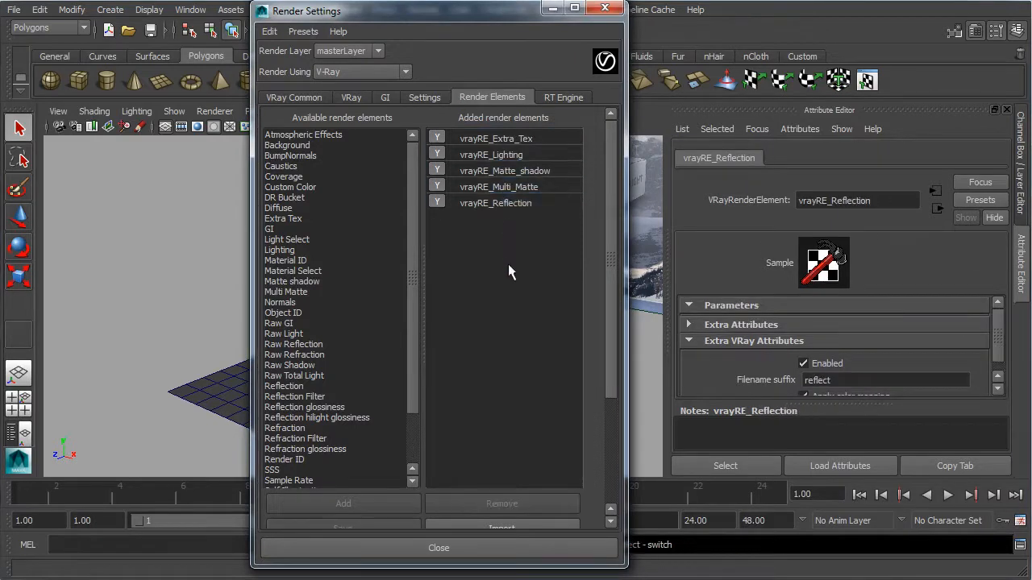
left_click_drag(468, 20, 485, 23)
Step: Switch to the four-view layout and delete the BasePrj_Geo projection geometry
left_click_drag(340, 350, 365, 347, "alt")
key("space")
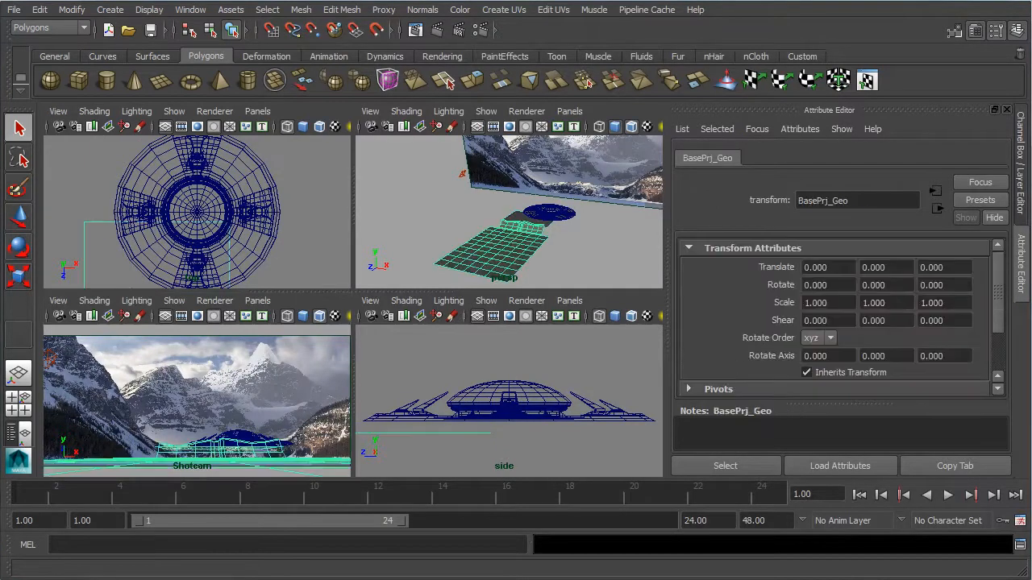
key("Delete")
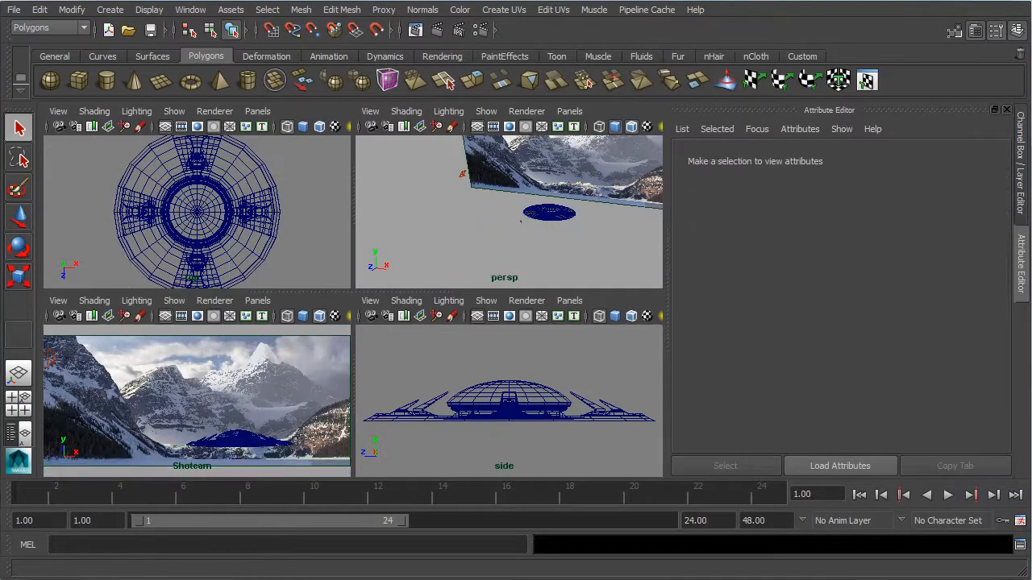
Step: Select the Shotcam camera and set the display mode of its image plane imagePlaneShape1 to None
left_click(60, 316)
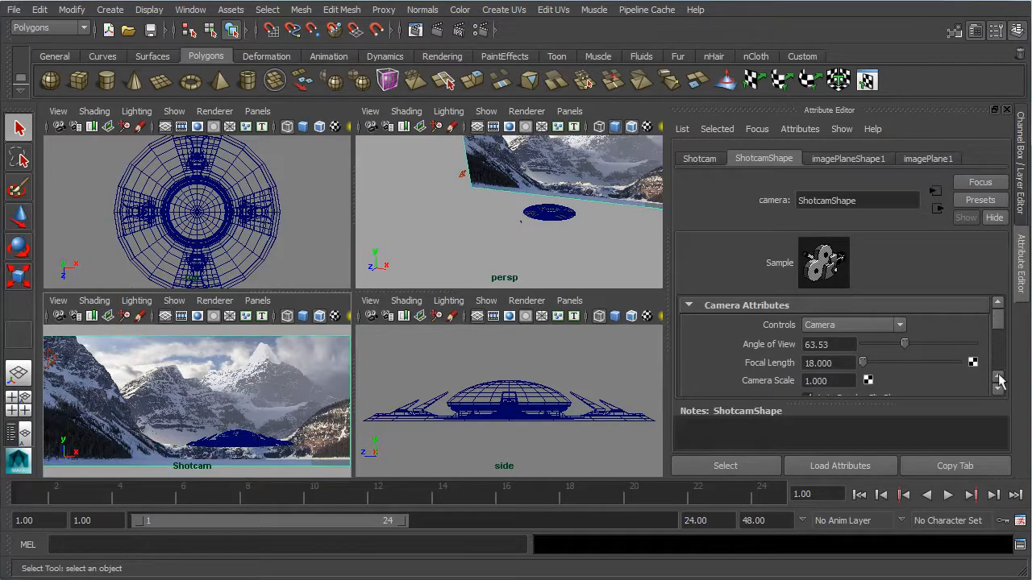
left_click(928, 158)
left_click(847, 158)
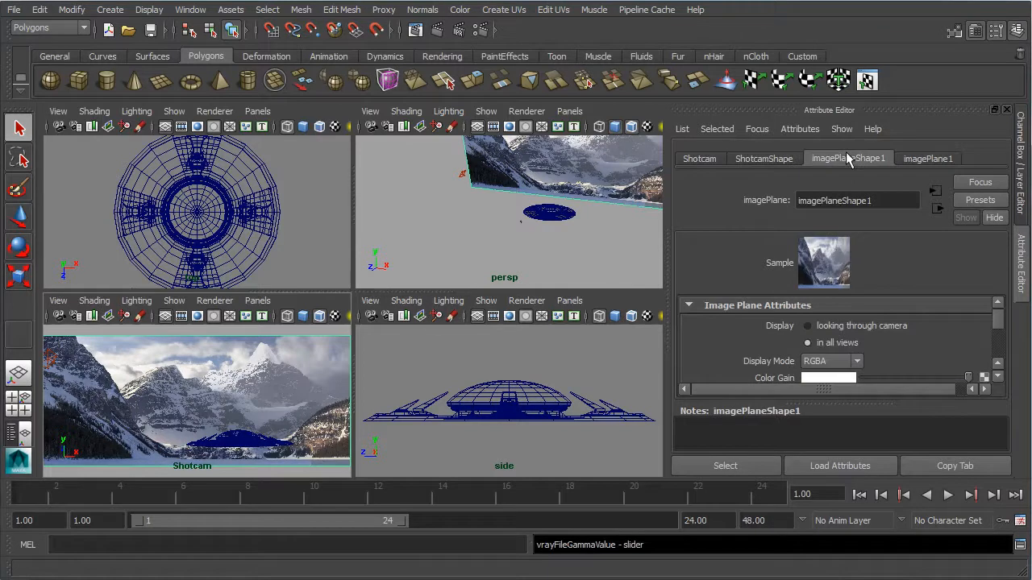
left_click(998, 376)
left_click(997, 377)
left_click(828, 329)
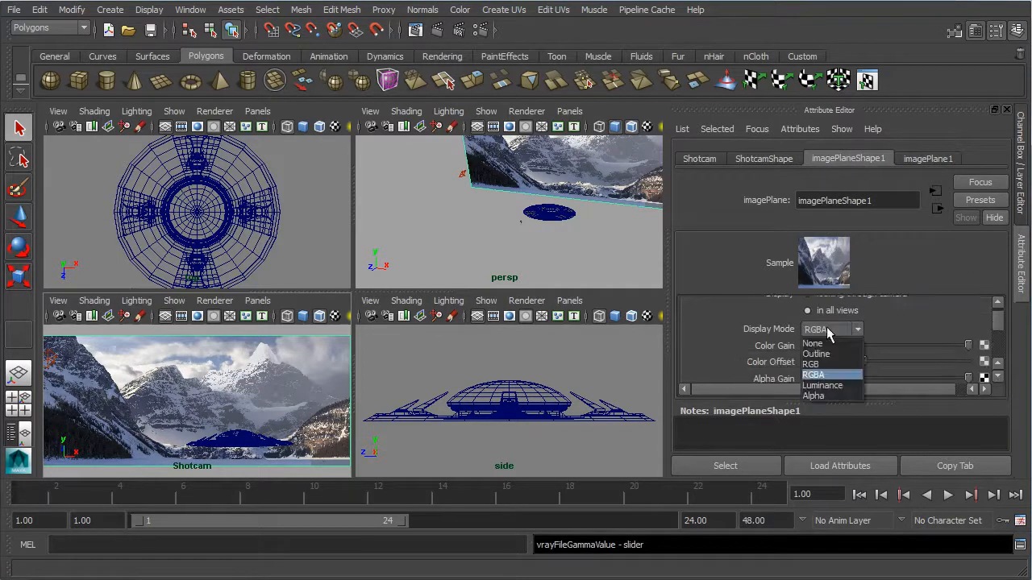
left_click(824, 344)
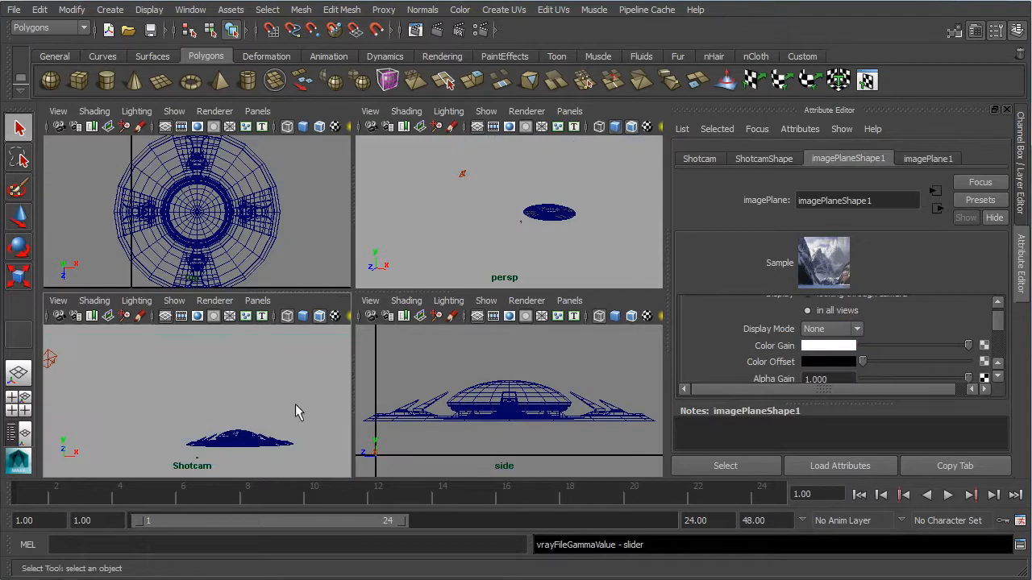
Step: Render the bio dome through Shotcam with V-Ray, list the frame buffer's render channels and keep RGB color displayed
left_click(308, 378)
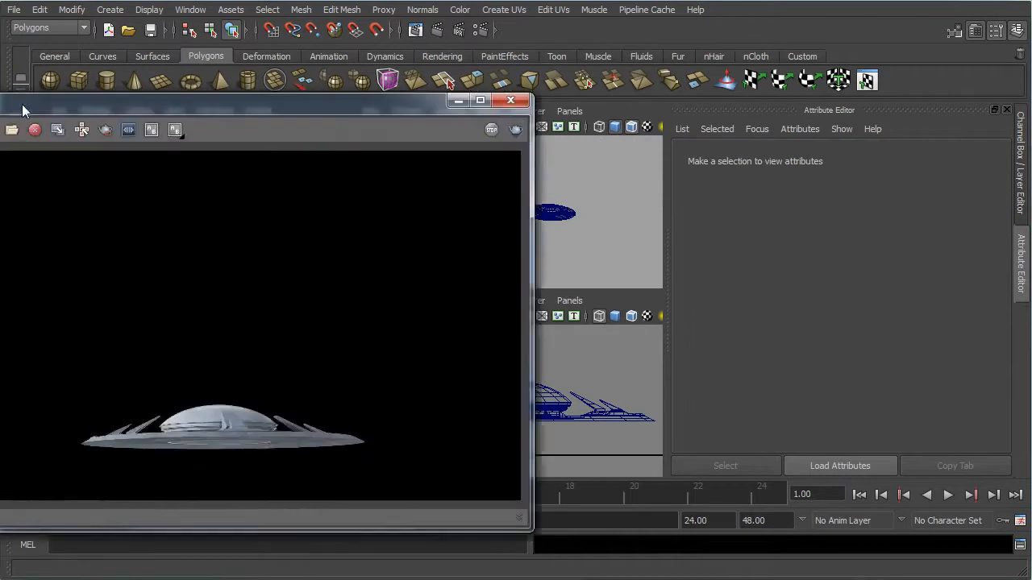
left_click_drag(22, 104, 384, 80)
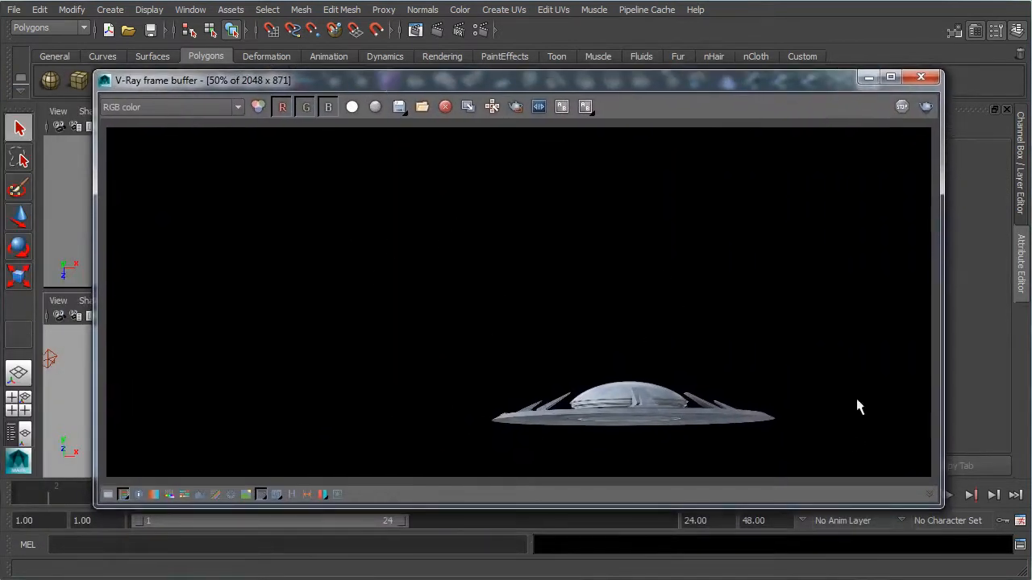
left_click(186, 105)
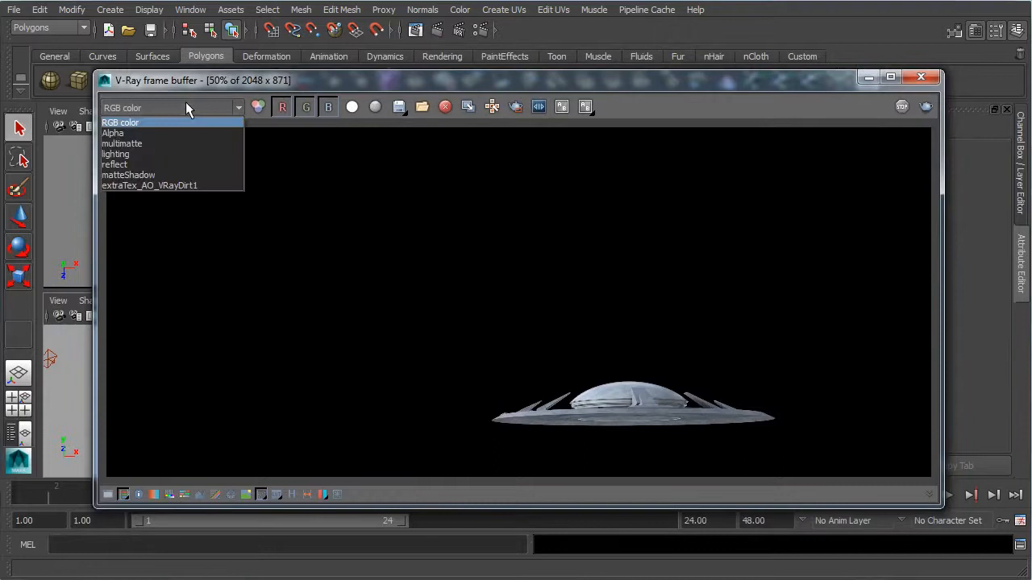
left_click(134, 121)
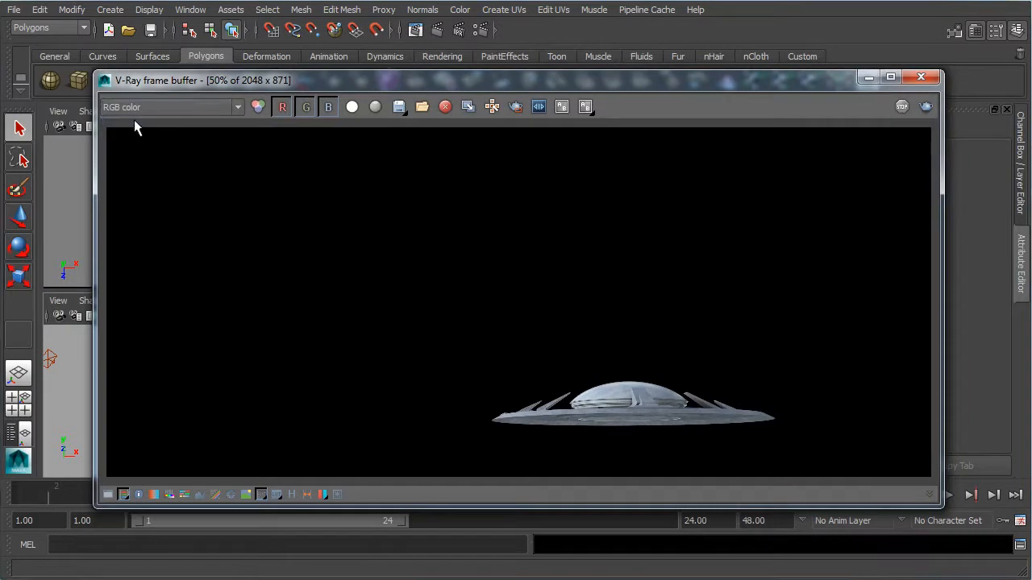
Step: Look through the Alpha, multimatte, lighting, reflect, matteShadow and extraTex_AO_VRayDirt1 channels of the rendered bio dome
key("Down")
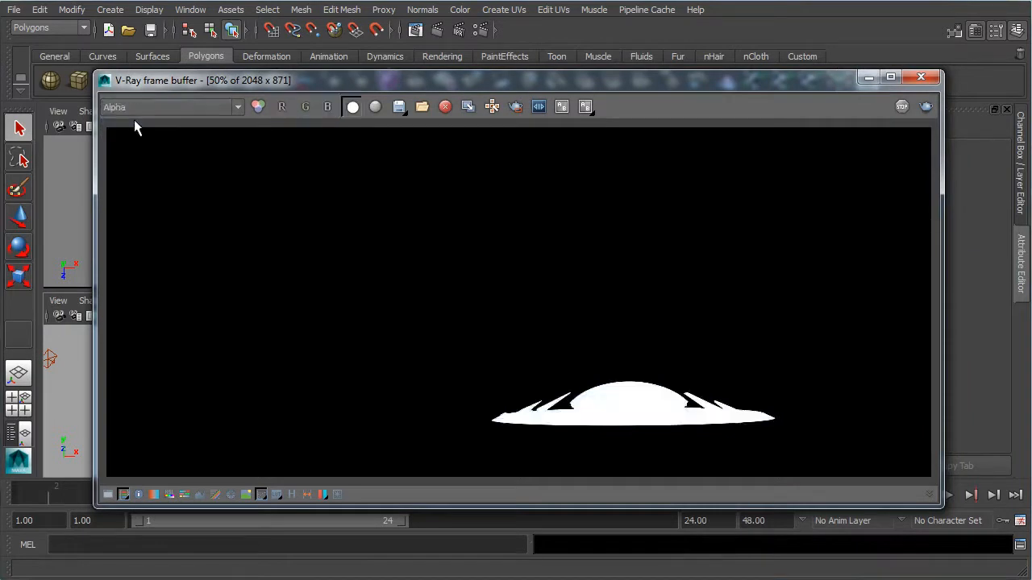
key("Down")
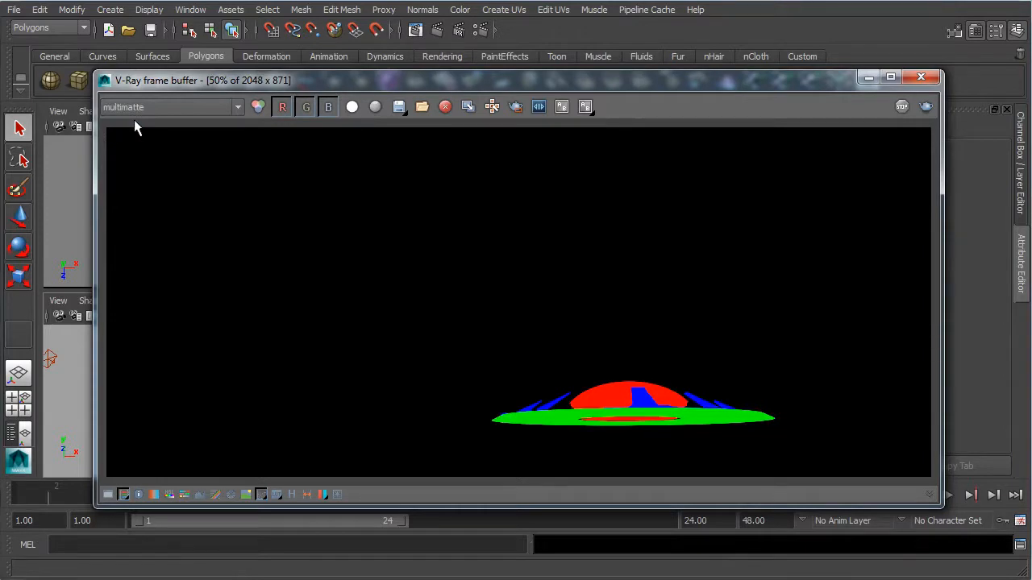
key("Down")
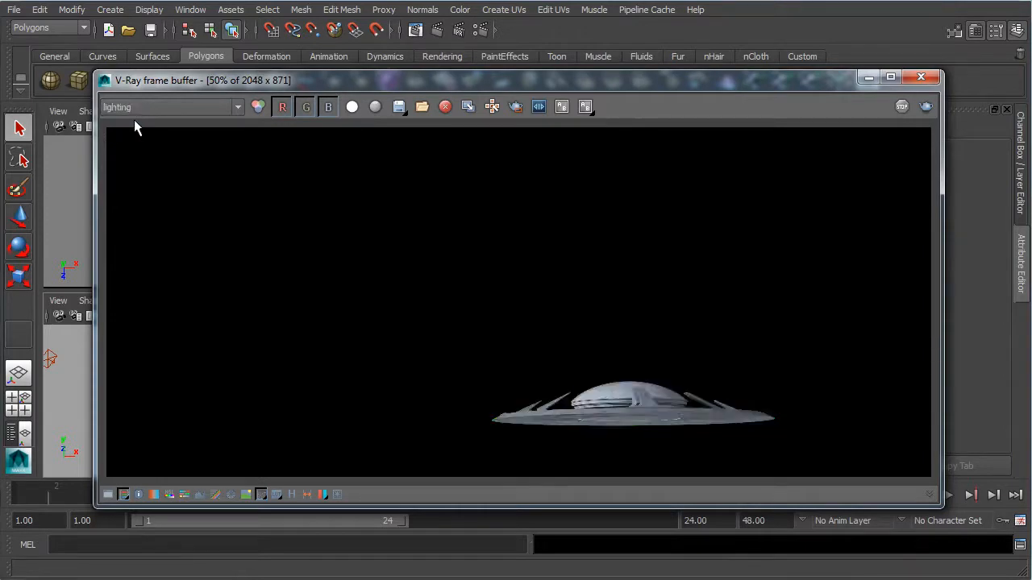
key("Down")
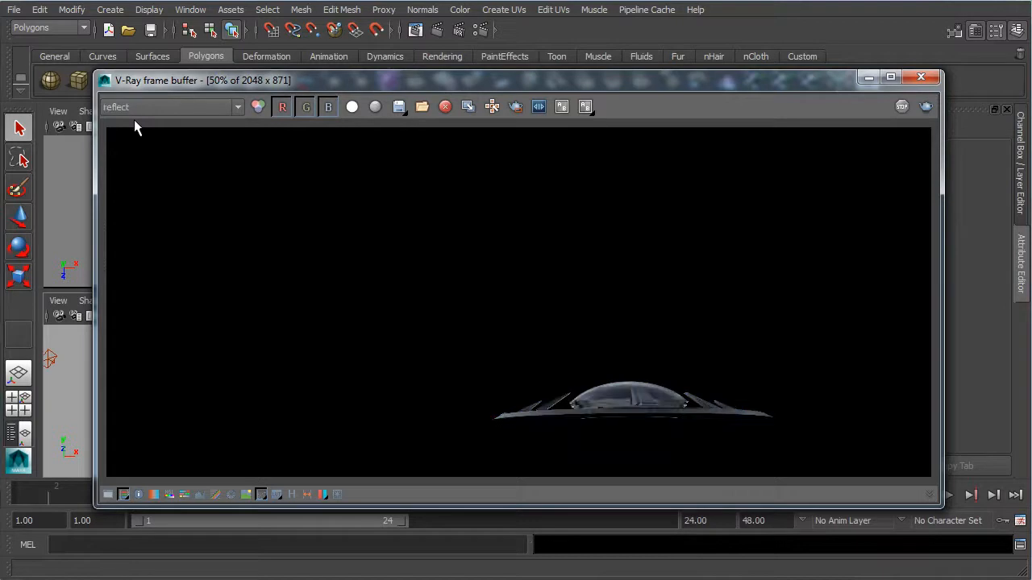
key("Down")
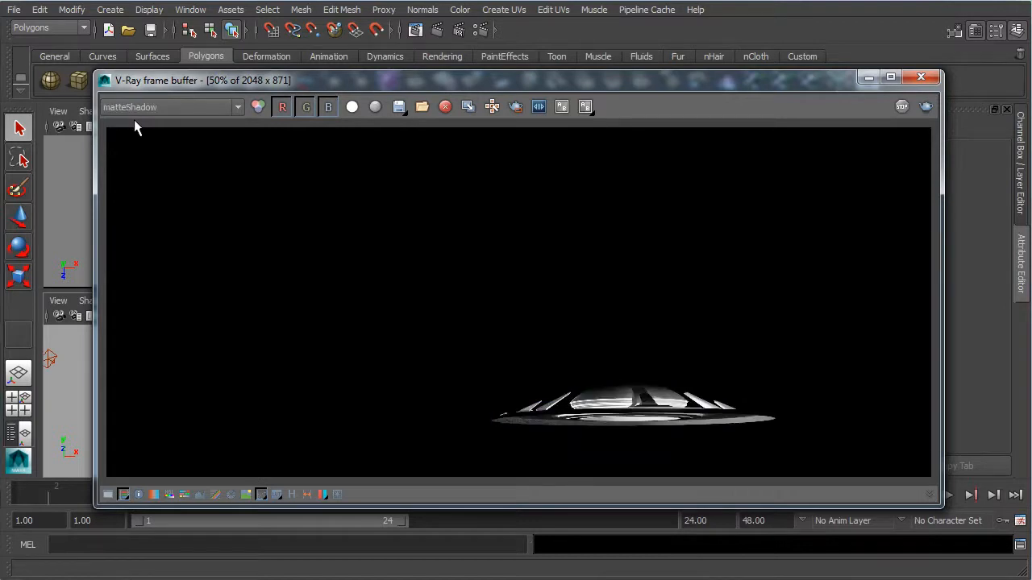
key("Down")
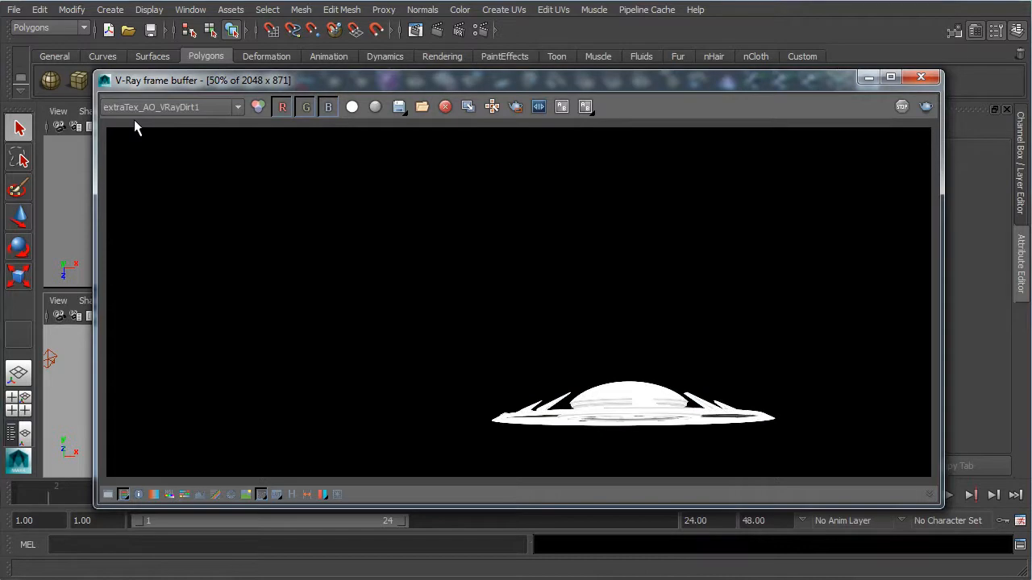
Step: Return the frame buffer to the RGB color channel and view its image saving options without saving anything
key("Up")
key("Up")
key("Up")
key("Up")
key("Up")
key("Up")
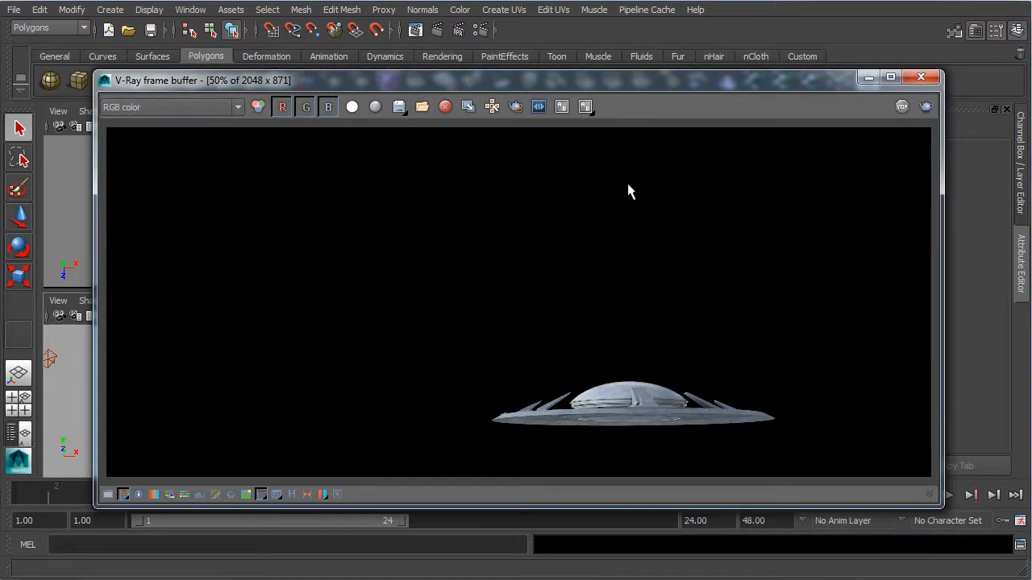
left_click(403, 109)
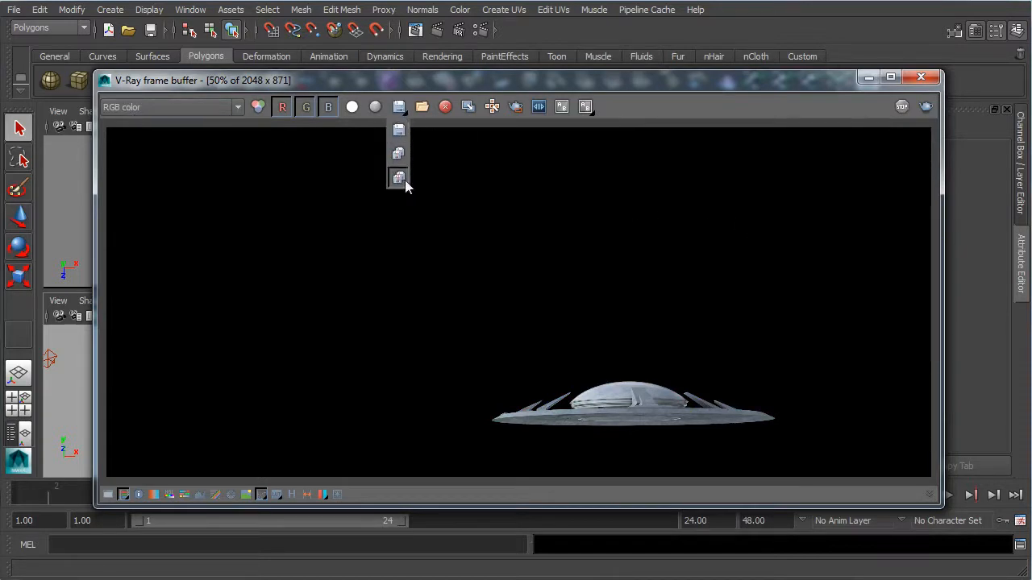
left_click(506, 184)
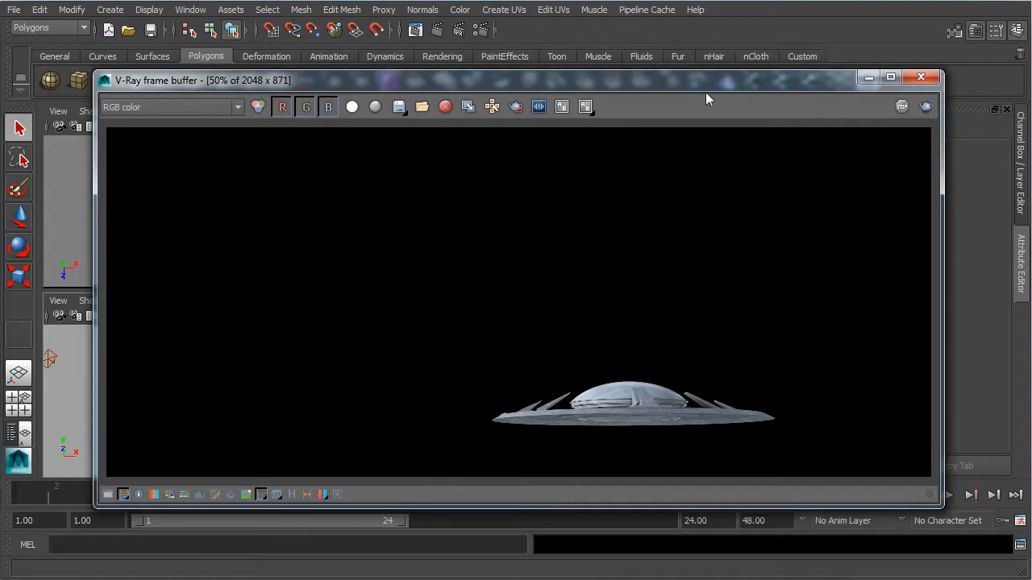